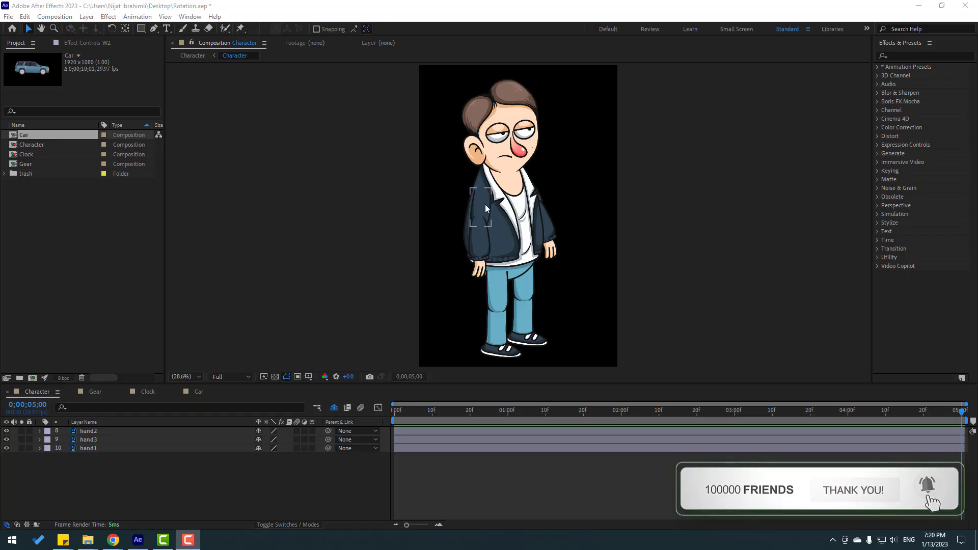
- Look through the Gear, Clock and Car compositions and return to the Character composition
left_click(92, 392)
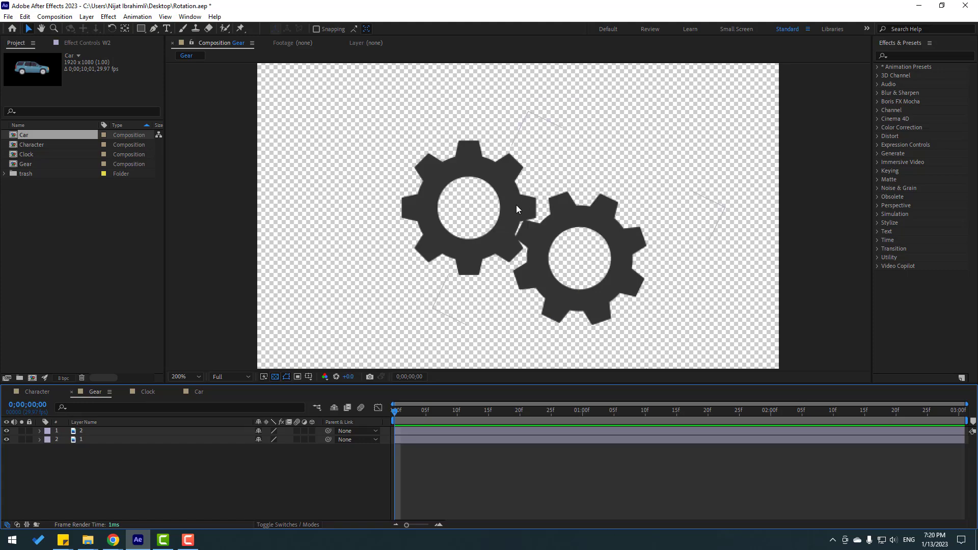
left_click(145, 392)
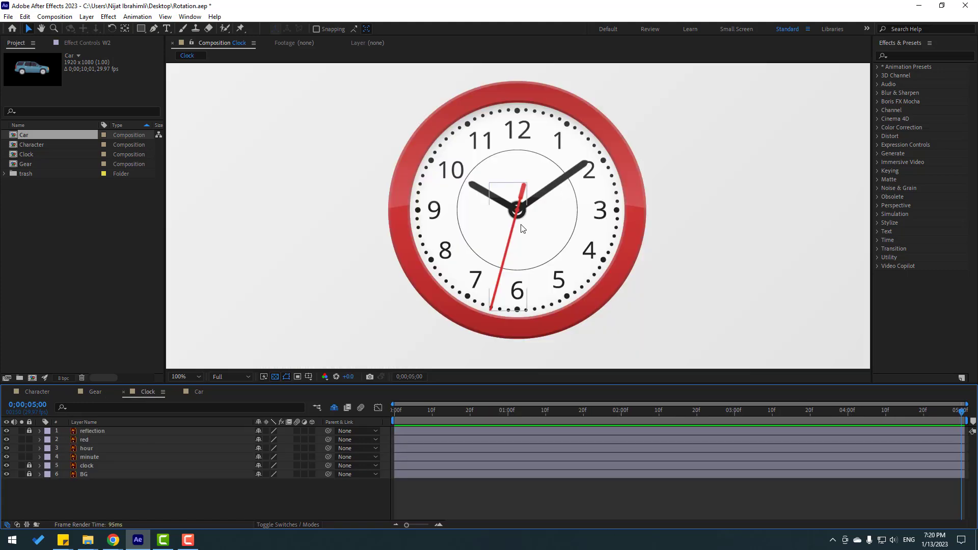
left_click(197, 392)
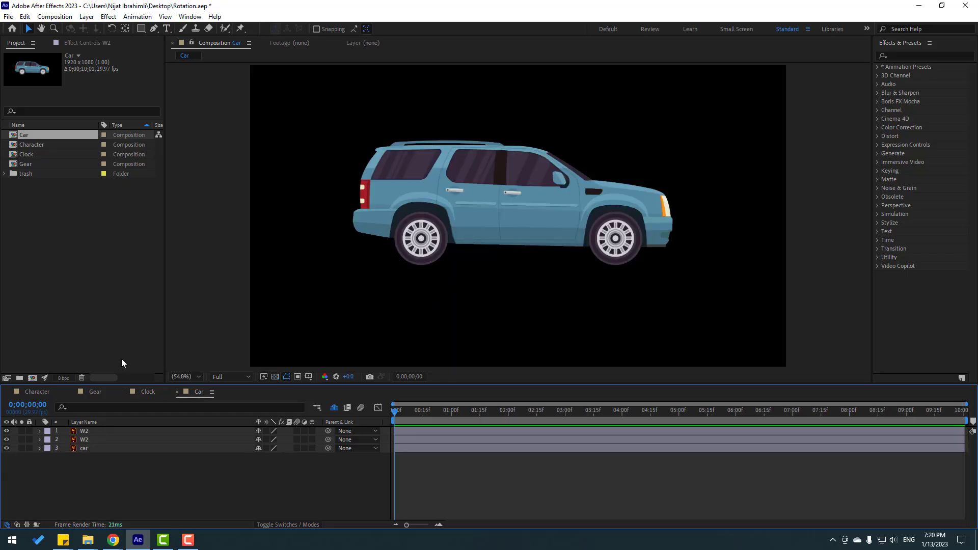
left_click(38, 392)
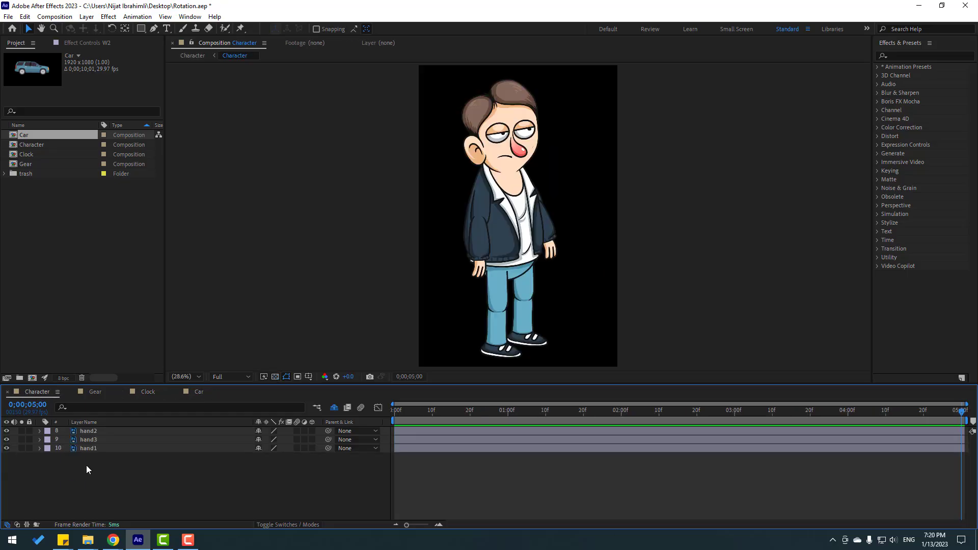
- Parent the hand1 layer to hand2 and the hand2 layer to hand3
left_click_drag(86, 475, 111, 405)
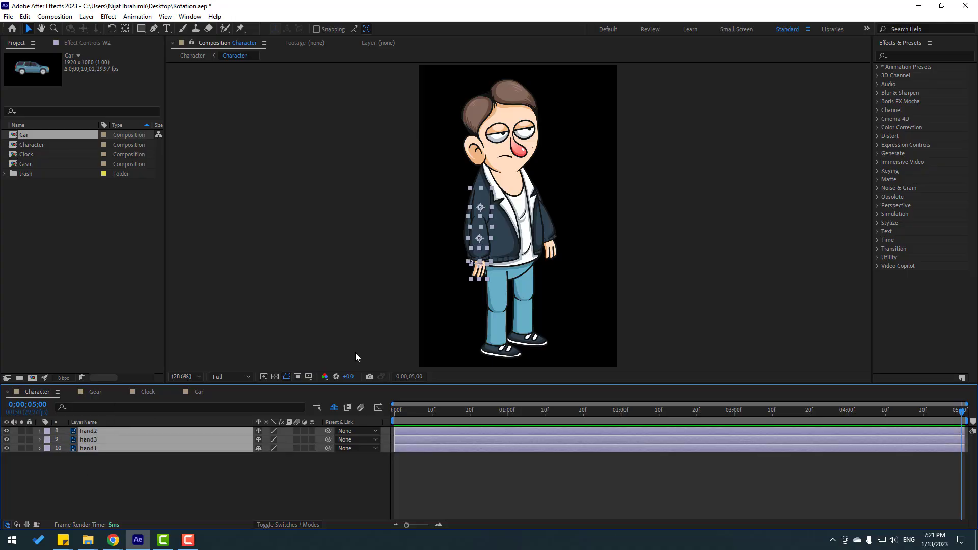
scroll(446, 259, "up", 4)
key("comma")
key("comma")
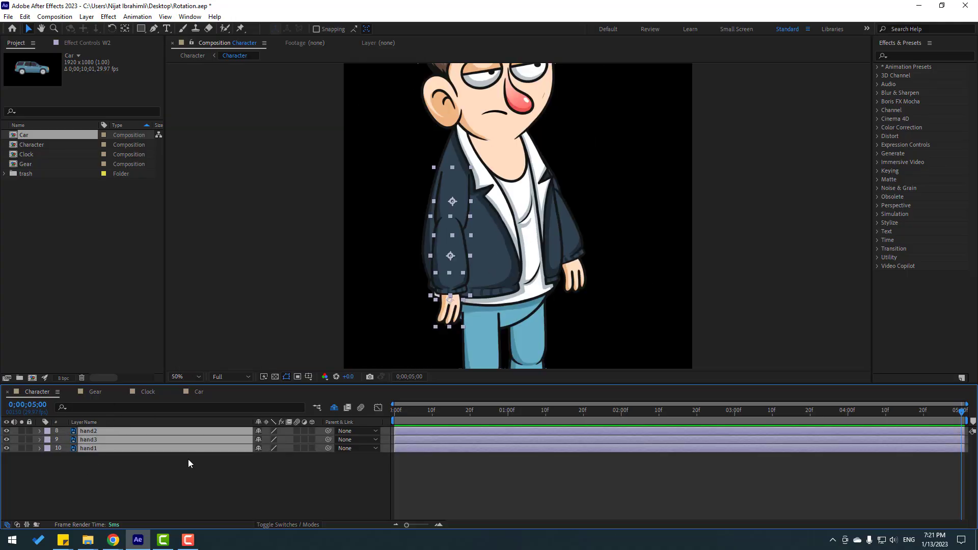
left_click(111, 486)
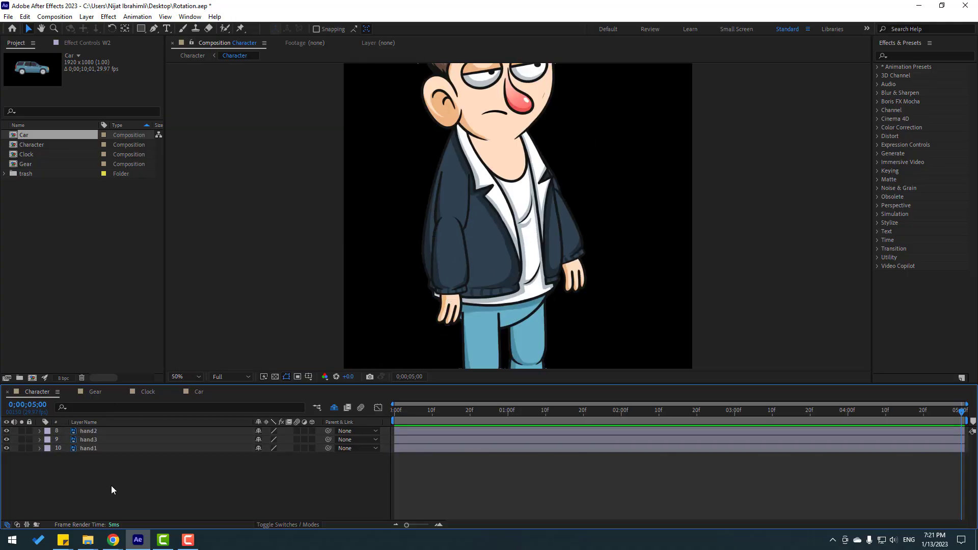
left_click(88, 448)
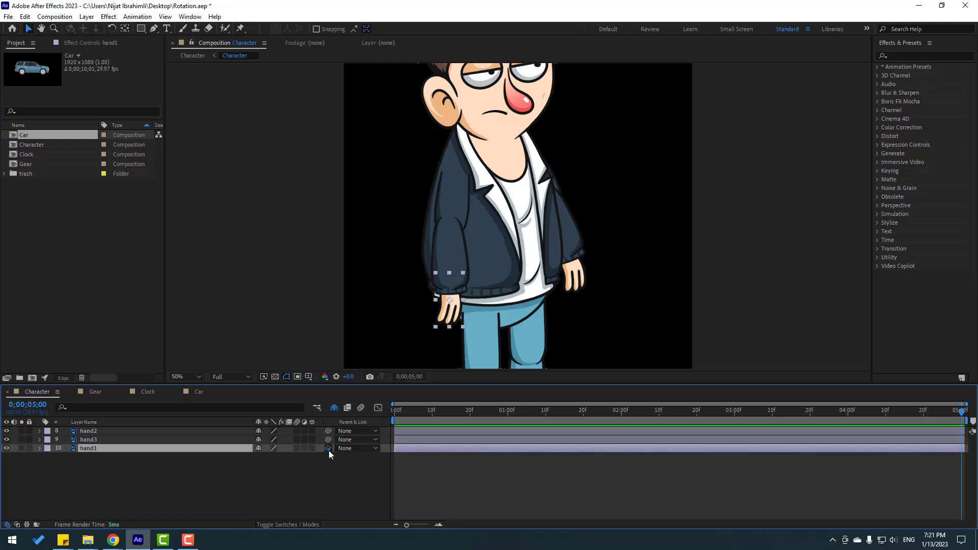
left_click_drag(328, 450, 85, 432)
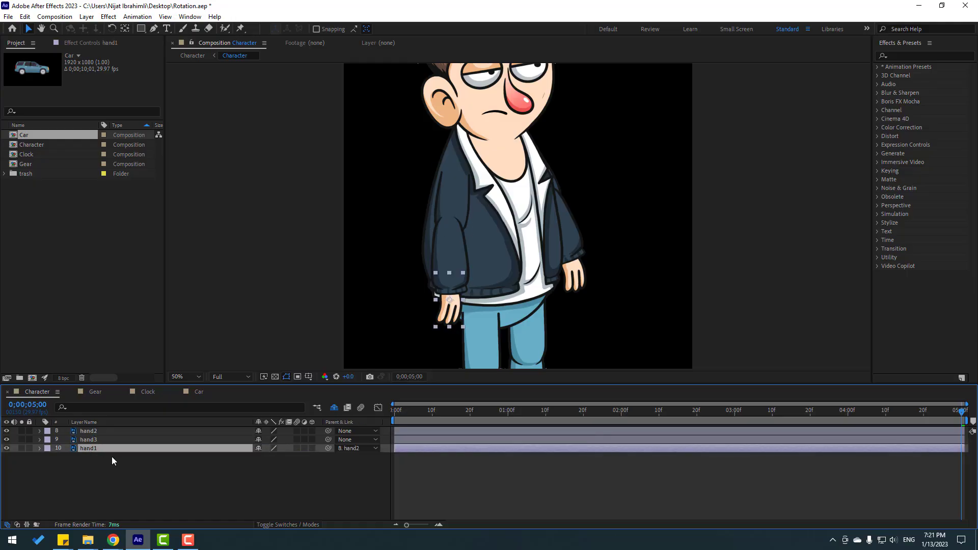
left_click(91, 432)
left_click_drag(328, 431, 85, 440)
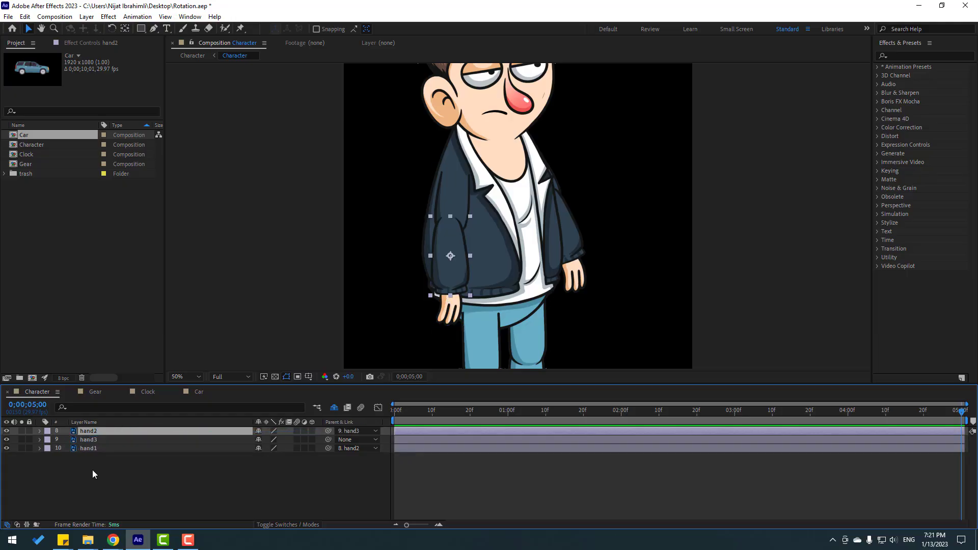
- Solo the hand3 layer and turn on the transparency grid in the composition view
left_click(86, 439)
left_click(21, 439)
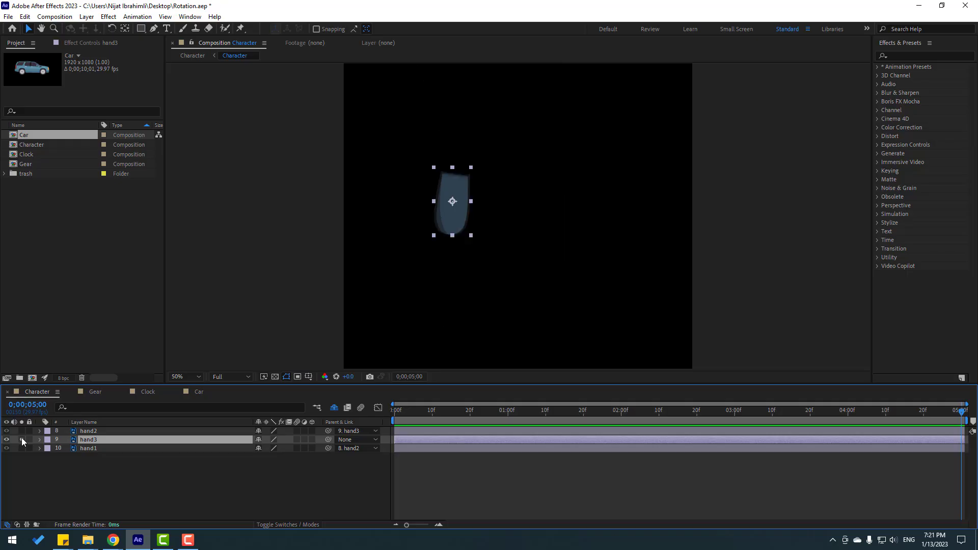
left_click(274, 377)
scroll(488, 166, "up", 2)
key("h")
left_click_drag(318, 203, 353, 204)
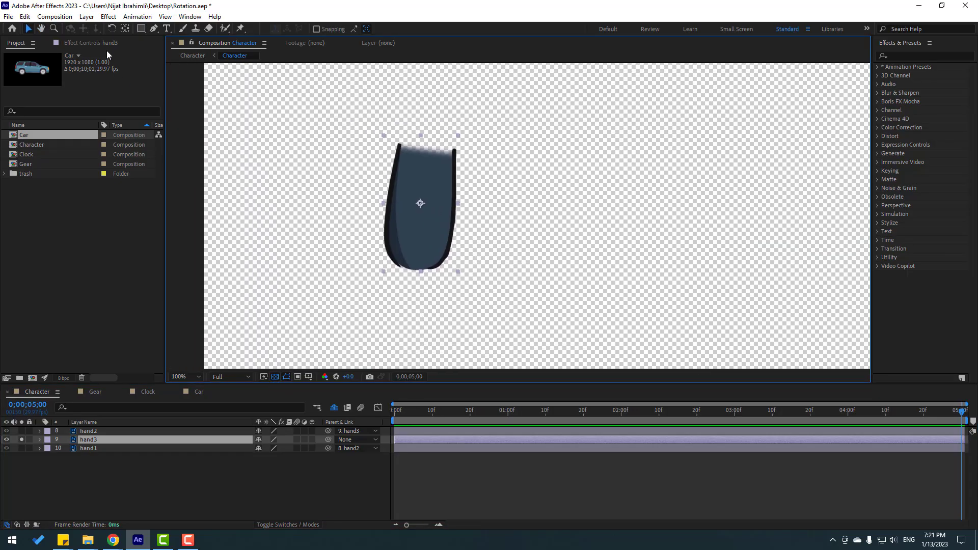
- Move the hand3 layer's anchor point to the shoulder end of the upper sleeve and unsolo the layer
left_click(122, 31)
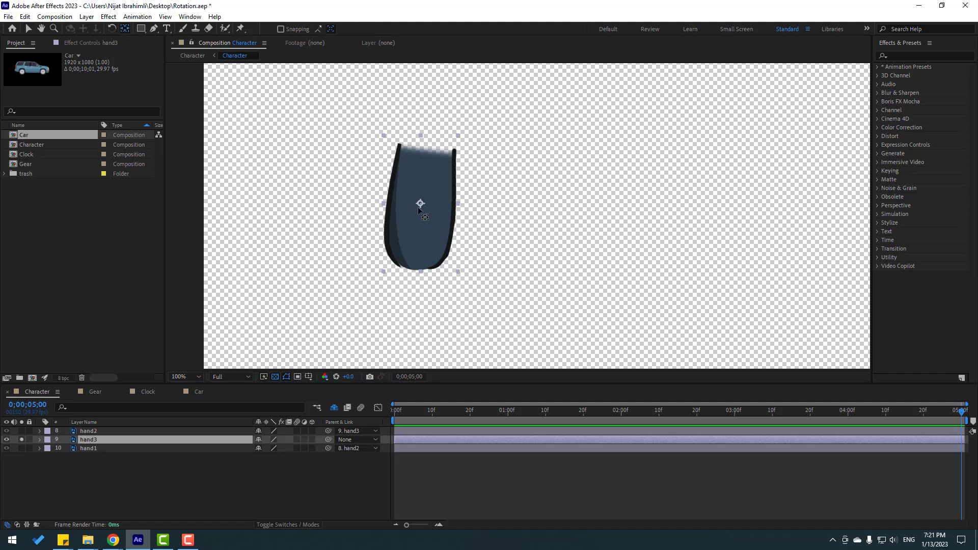
left_click_drag(420, 203, 423, 155)
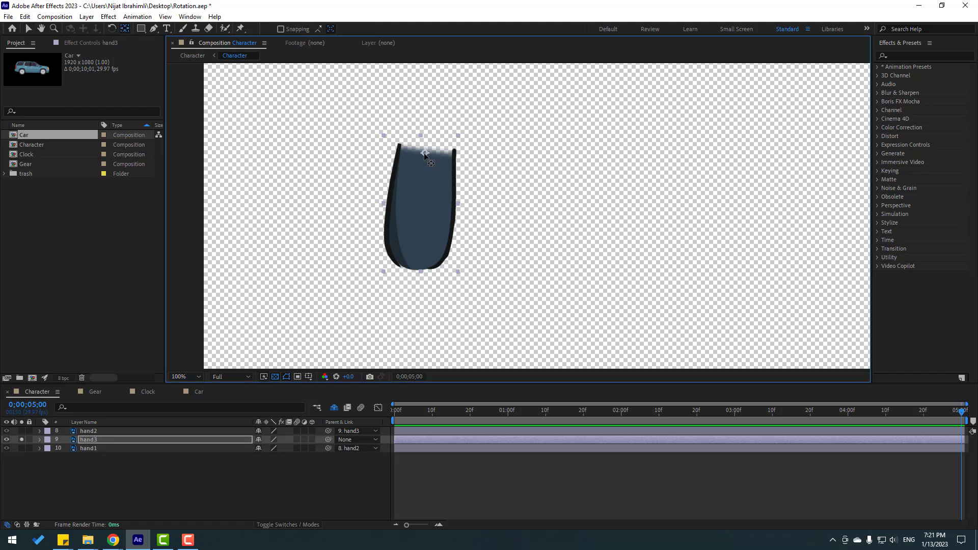
left_click(29, 29)
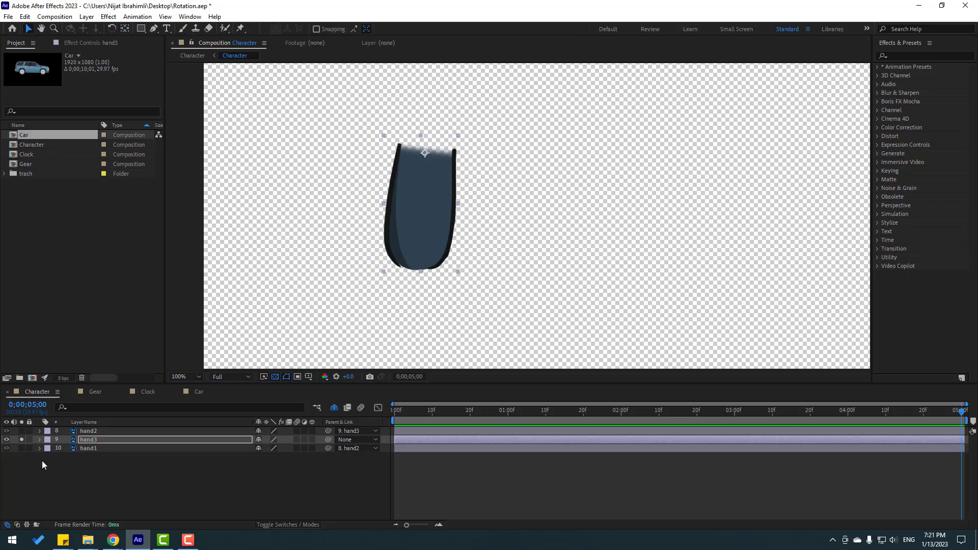
left_click(20, 439)
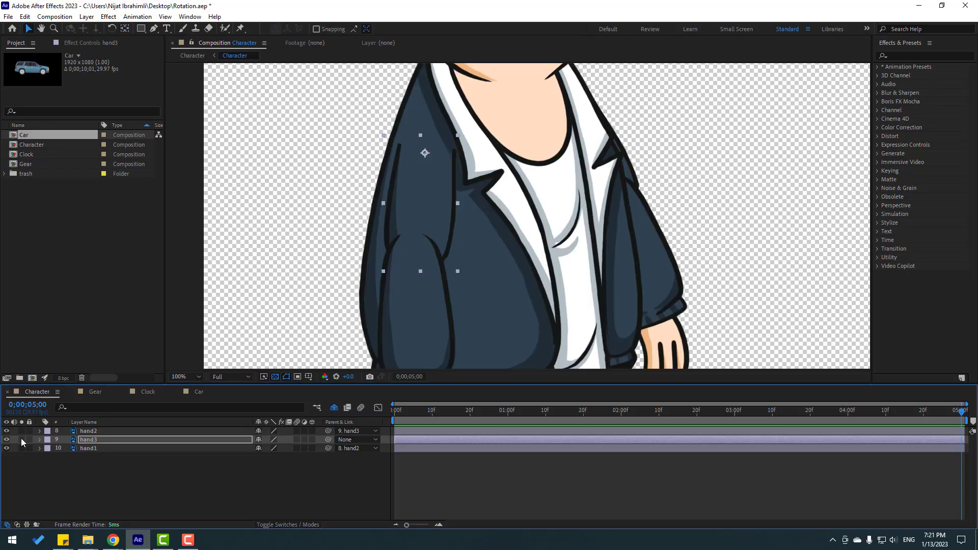
- Solo the hand2 layer, move its anchor point to the elbow end of the forearm, and unsolo it
left_click(85, 430)
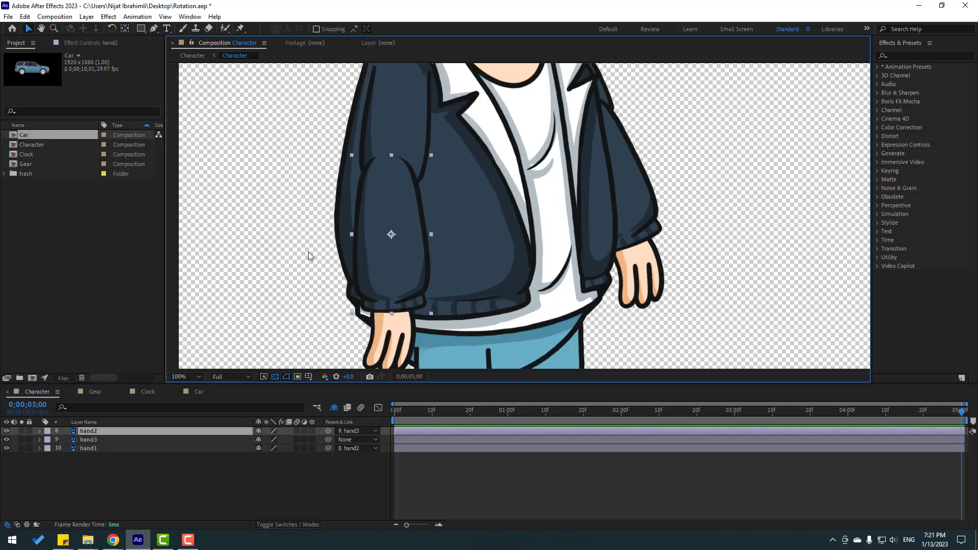
left_click(126, 31)
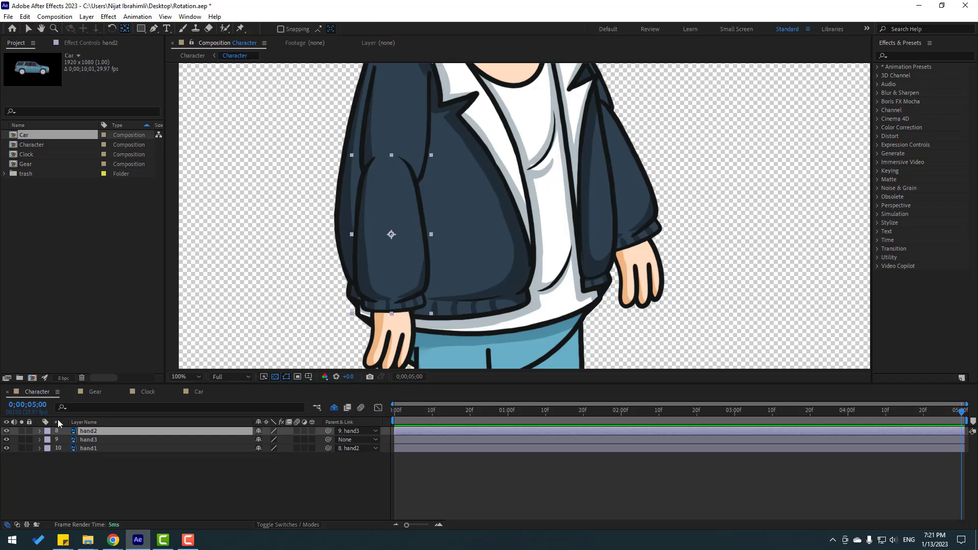
left_click(20, 431)
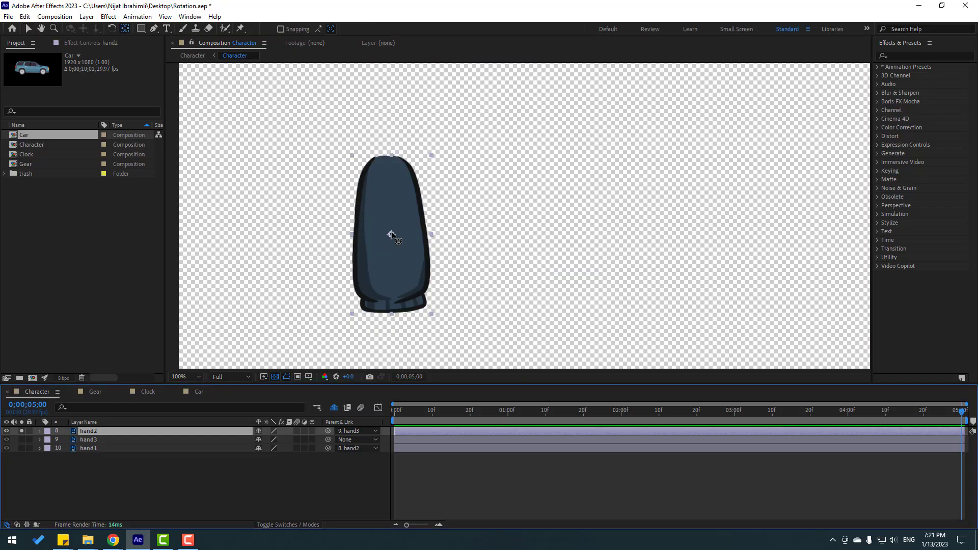
left_click_drag(391, 235, 387, 171)
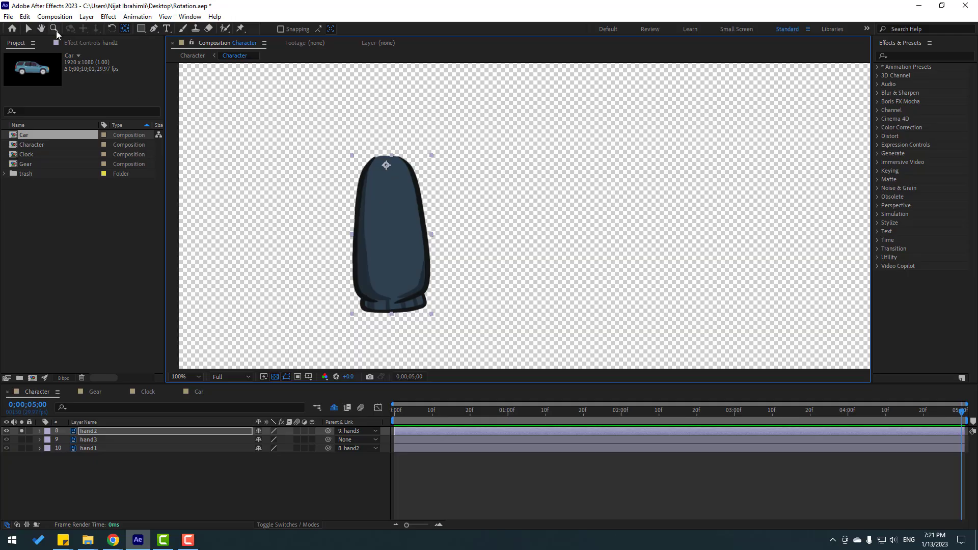
left_click(29, 29)
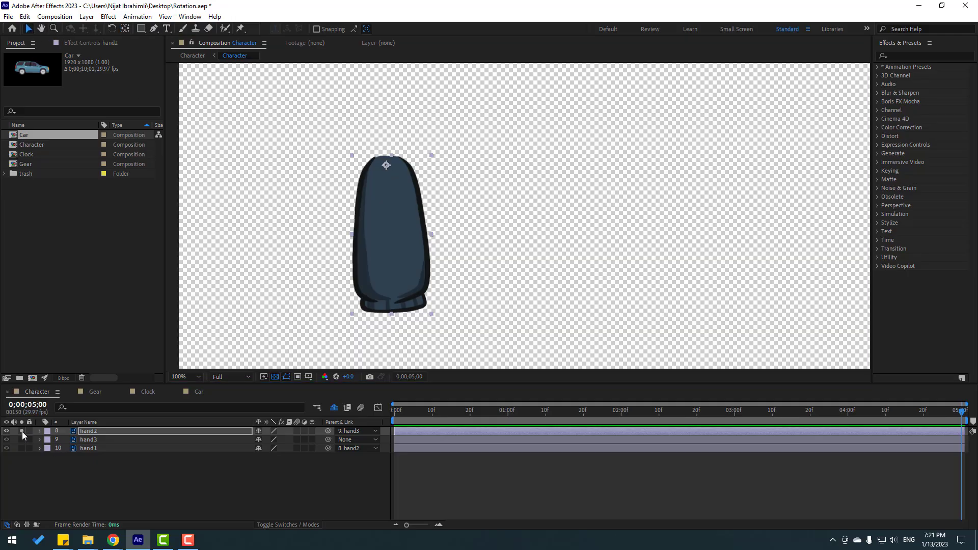
left_click(21, 431)
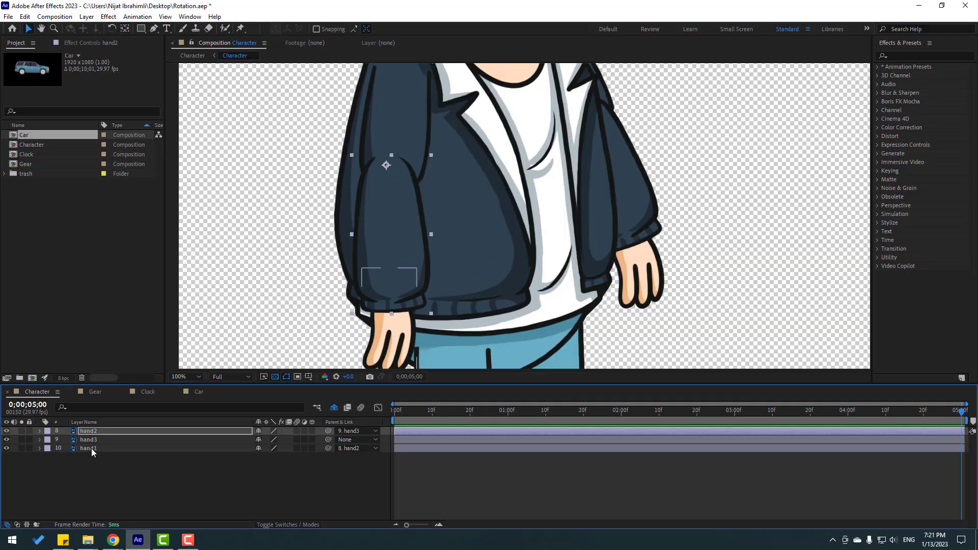
- Solo the hand1 layer, move its anchor point to the wrist end of the hand, and unsolo it
left_click(91, 448)
left_click(21, 448)
left_click_drag(417, 272, 411, 227)
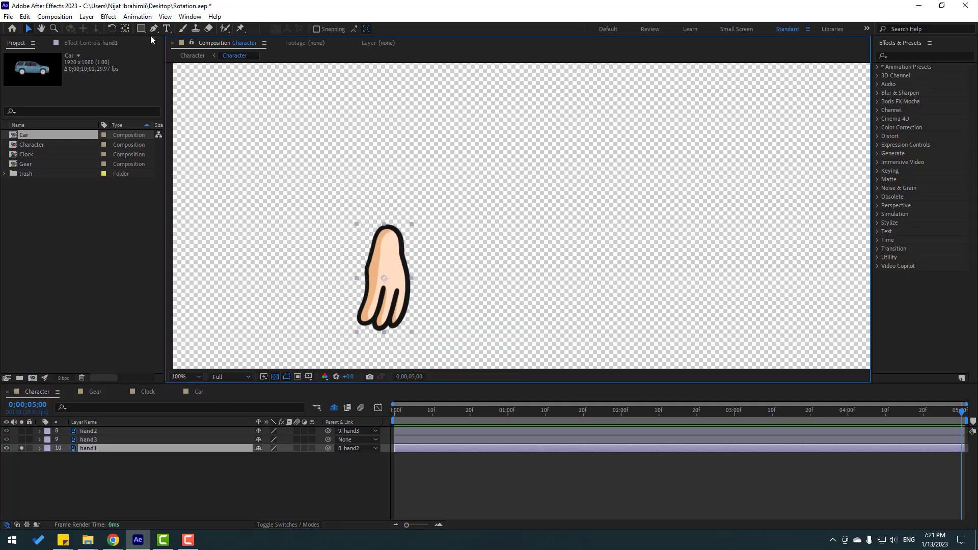
left_click(125, 29)
left_click_drag(385, 280, 388, 235)
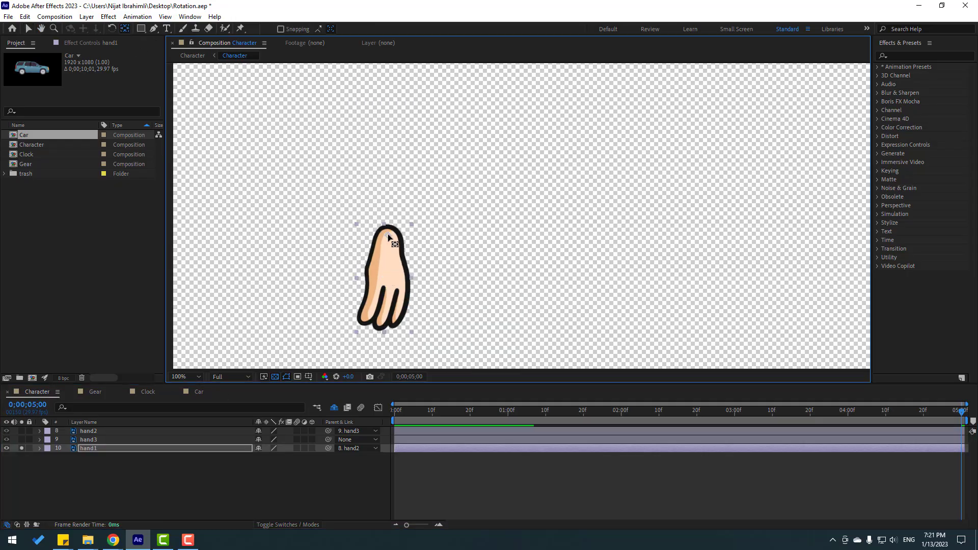
left_click(29, 30)
left_click(22, 448)
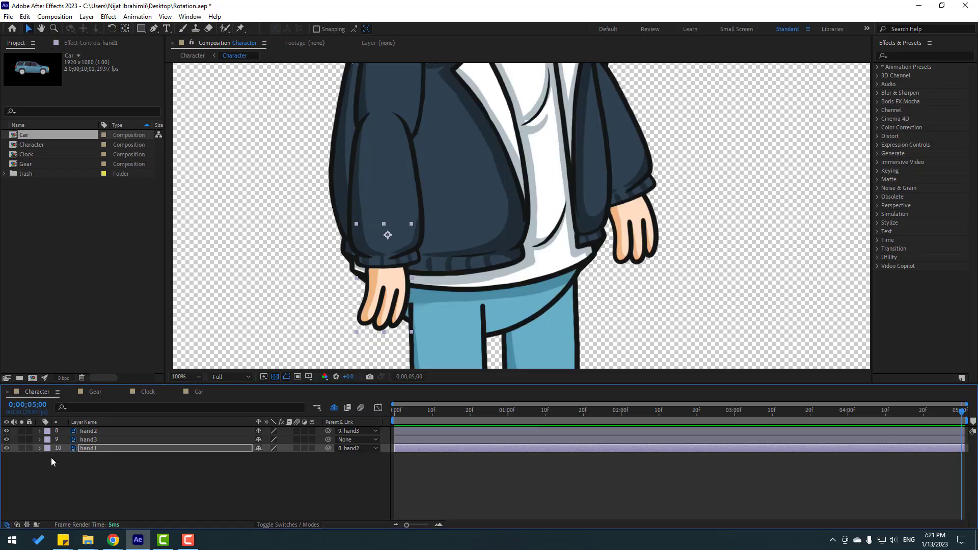
- Reveal the Rotation property of the hand1, hand2 and hand3 layers
left_click(60, 469)
scroll(485, 229, "down", 2)
left_click_drag(485, 228, 453, 249)
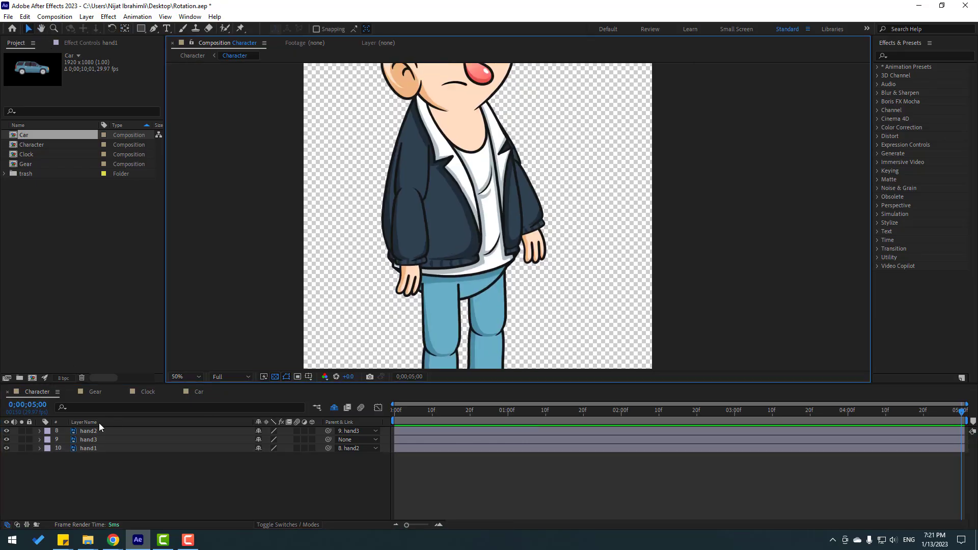
left_click_drag(66, 490, 89, 407)
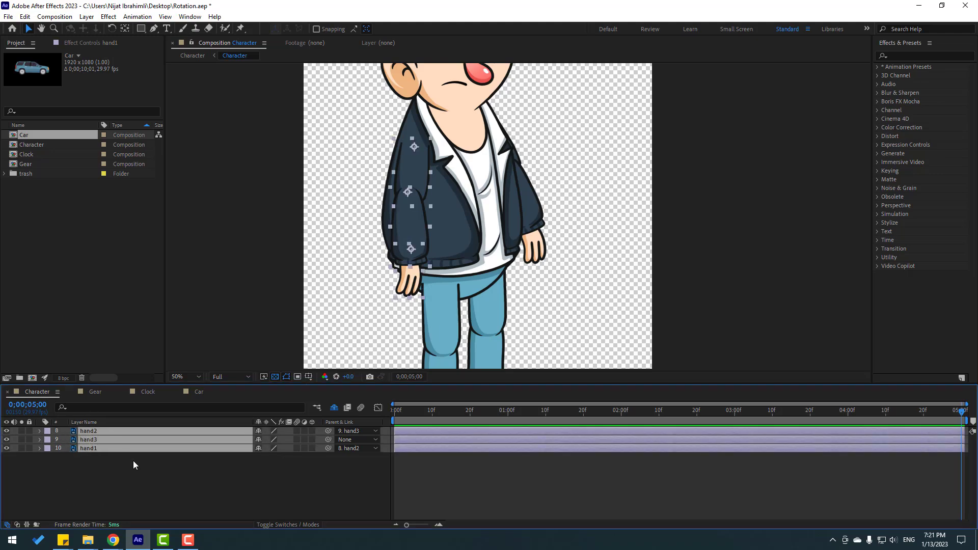
key("r")
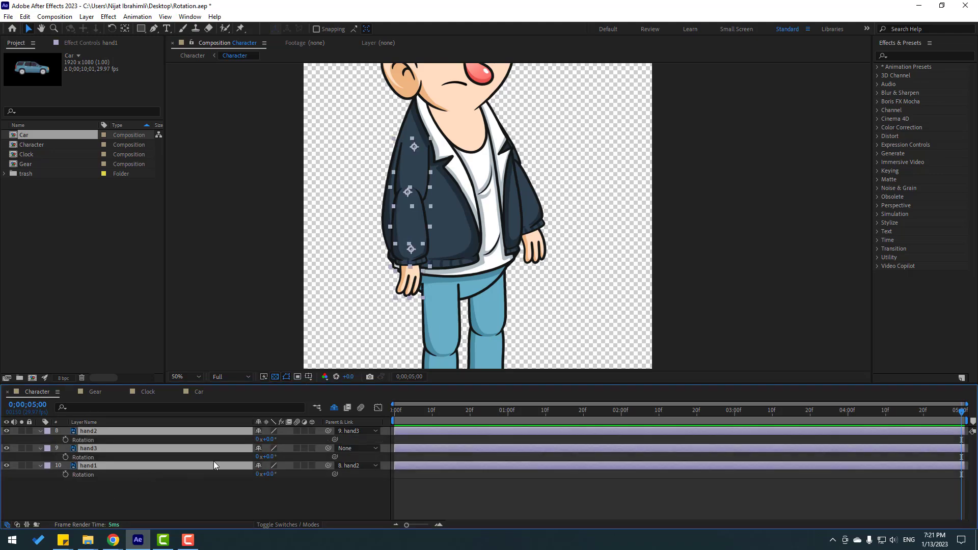
left_click_drag(269, 438, 277, 439)
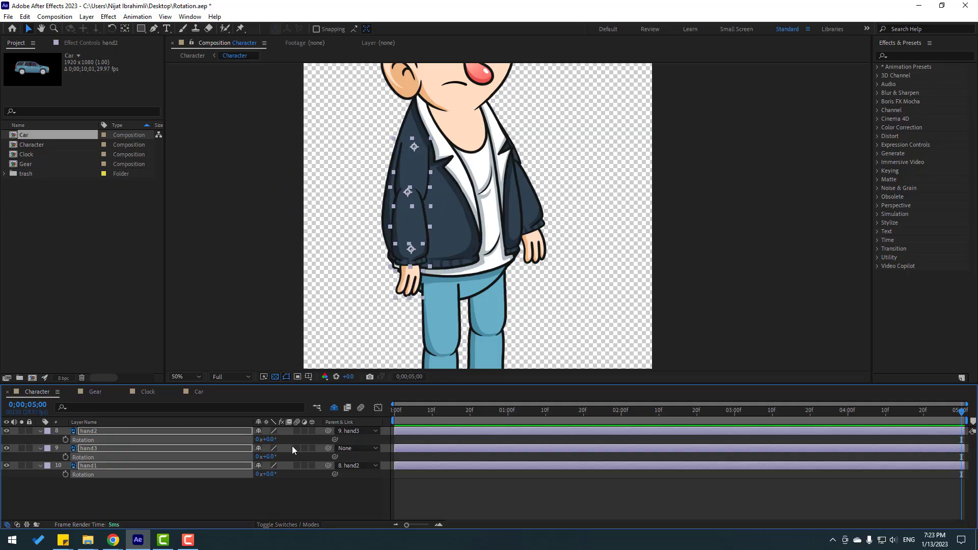
left_click(102, 497)
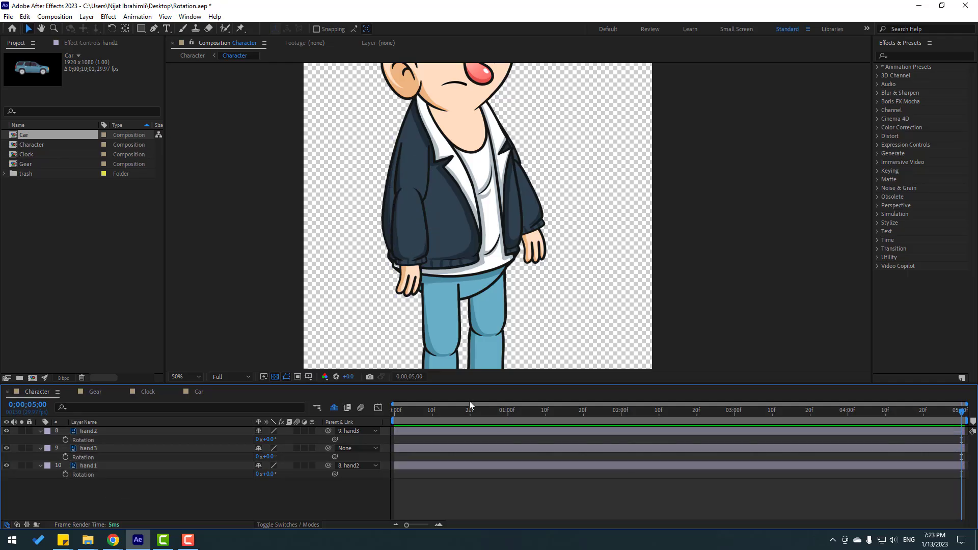
- Set starting Rotation keyframes on the hand1, hand2 and hand3 layers at 0;00;00;00
left_click_drag(470, 404, 394, 410)
left_click(65, 457)
left_click(65, 440)
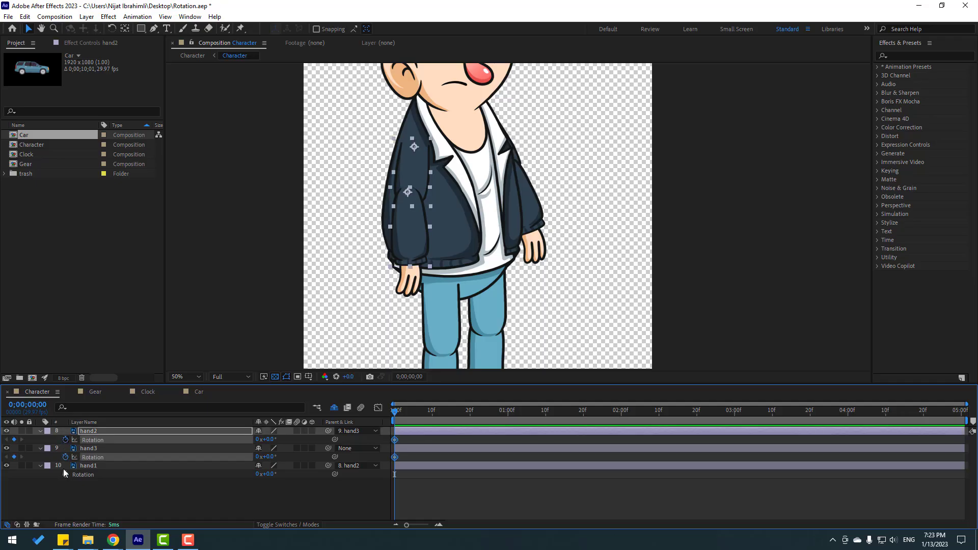
left_click(66, 474)
- At 0;00;00;29, set Rotation to -30° on hand3, -36° on hand2 and -15° on hand1
left_click_drag(411, 411, 504, 413)
left_click(230, 489)
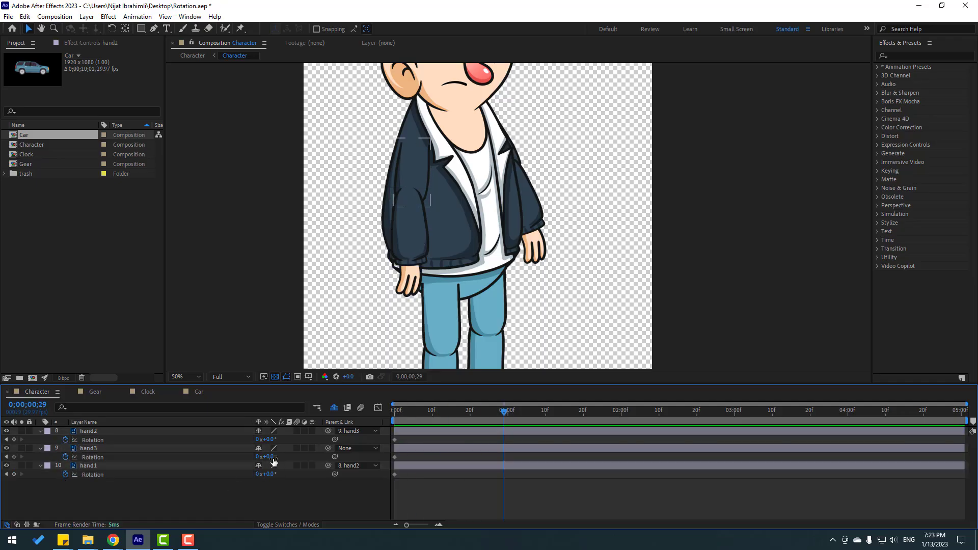
left_click_drag(266, 457, 255, 442)
left_click(265, 447)
left_click_drag(269, 475, 263, 474)
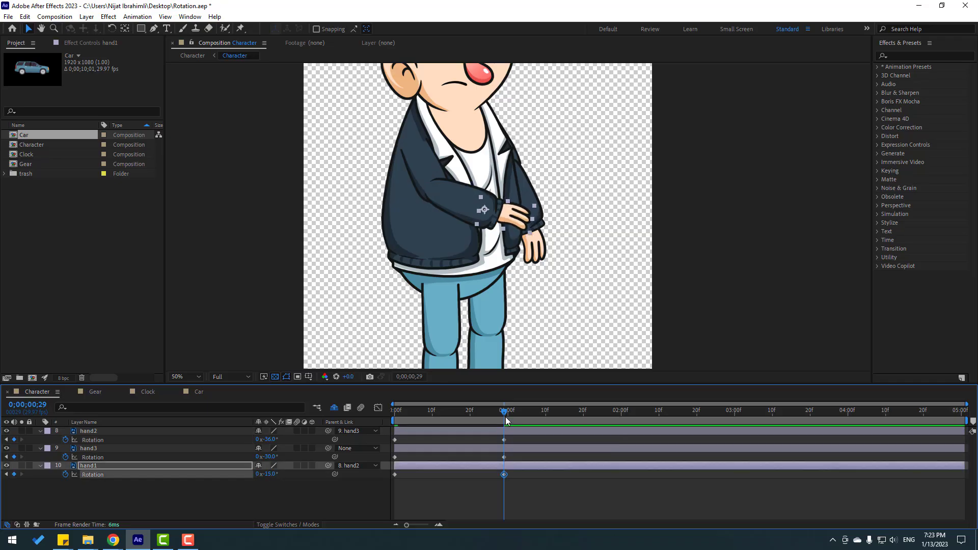
- Copy the hand2 layer's first Rotation keyframe to 0;00;02;00
left_click_drag(598, 417, 620, 419)
left_click(279, 505)
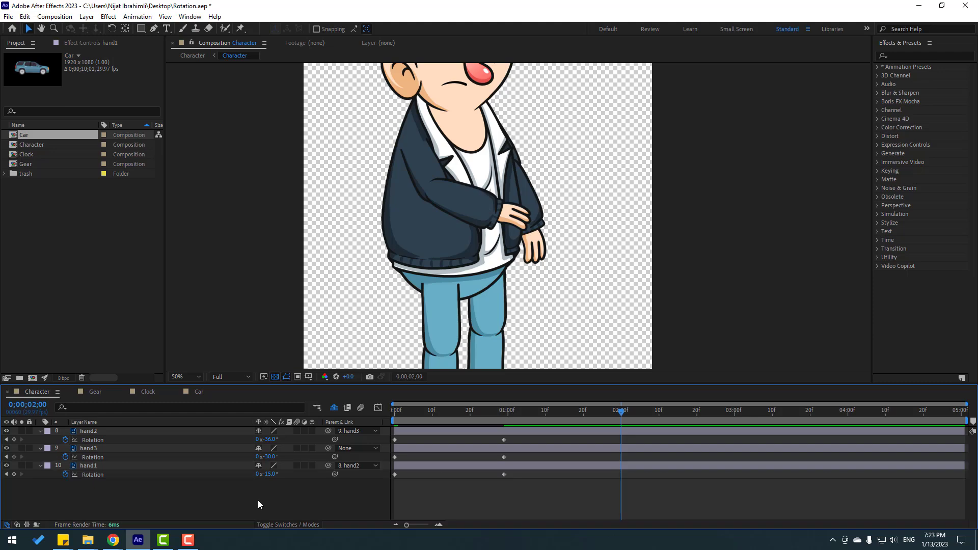
left_click(395, 439)
key("ctrl+c")
key("ctrl+v")
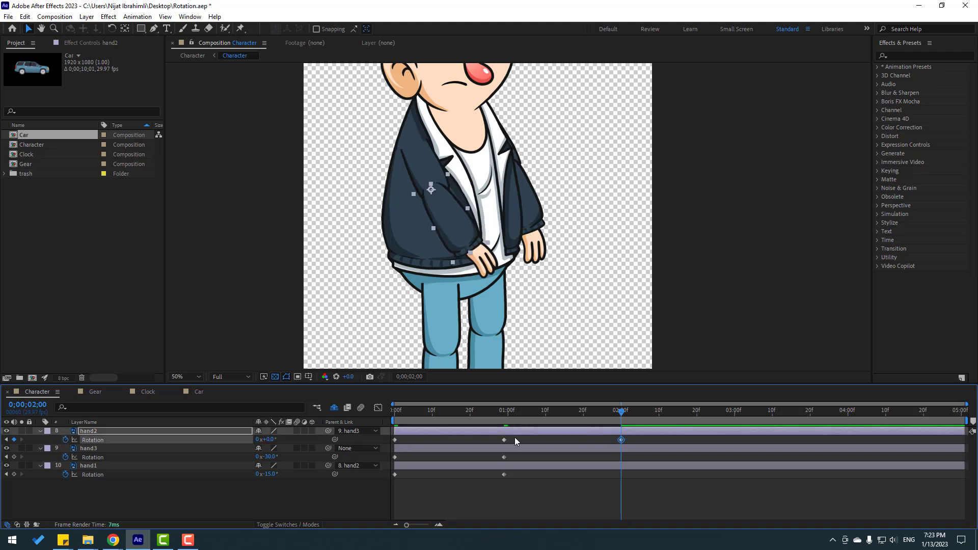
- Copy the first Rotation keyframes of the hand3 and hand1 layers to 0;00;02;00
left_click(90, 450)
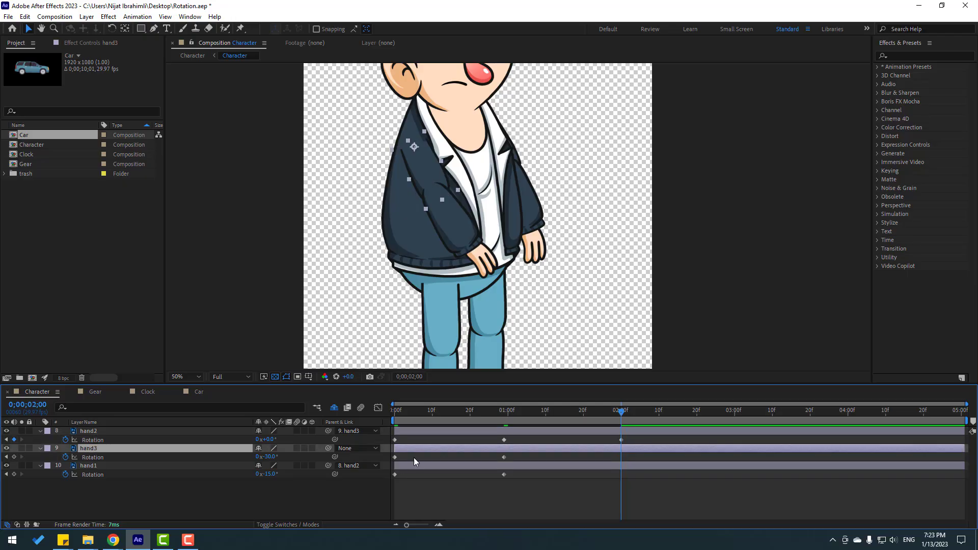
left_click_drag(407, 456, 375, 481)
key("ctrl+c")
key("ctrl+v")
key("ctrl+c")
key("ctrl+v")
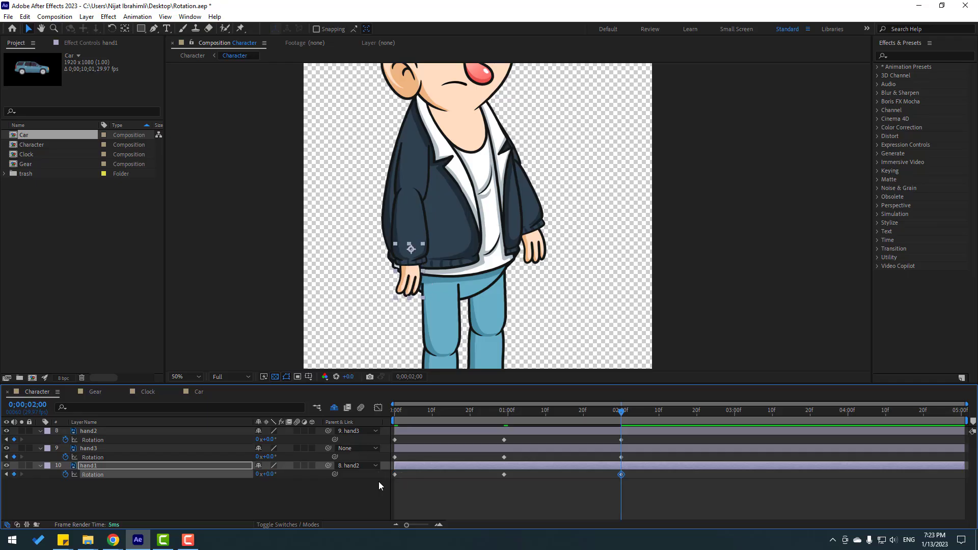
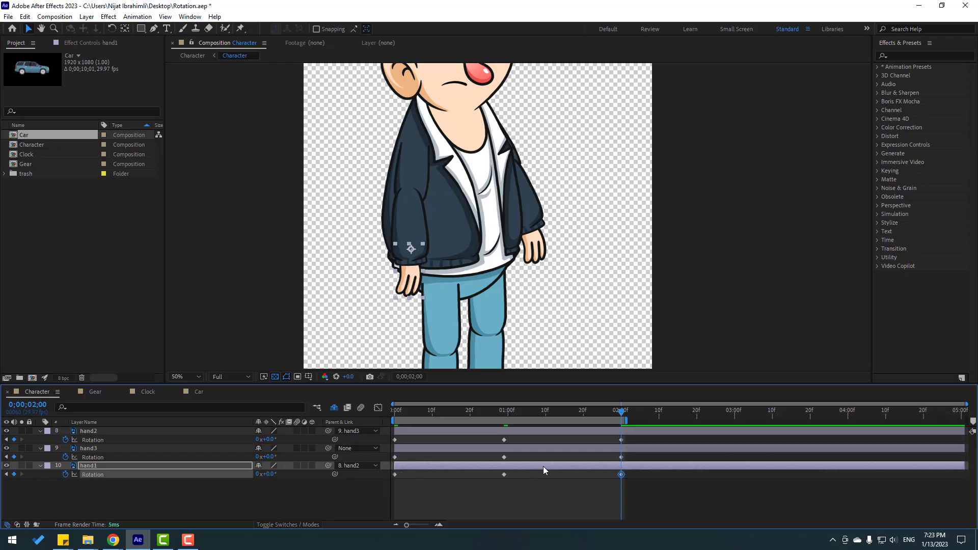
- Preview the arm animation over the shortened work area and undo the work area trim
left_click(673, 491)
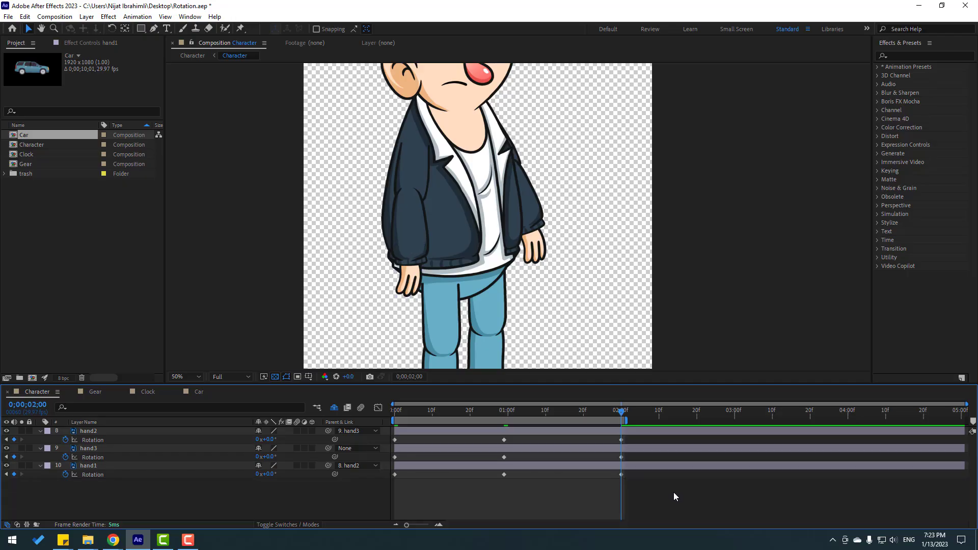
key("space")
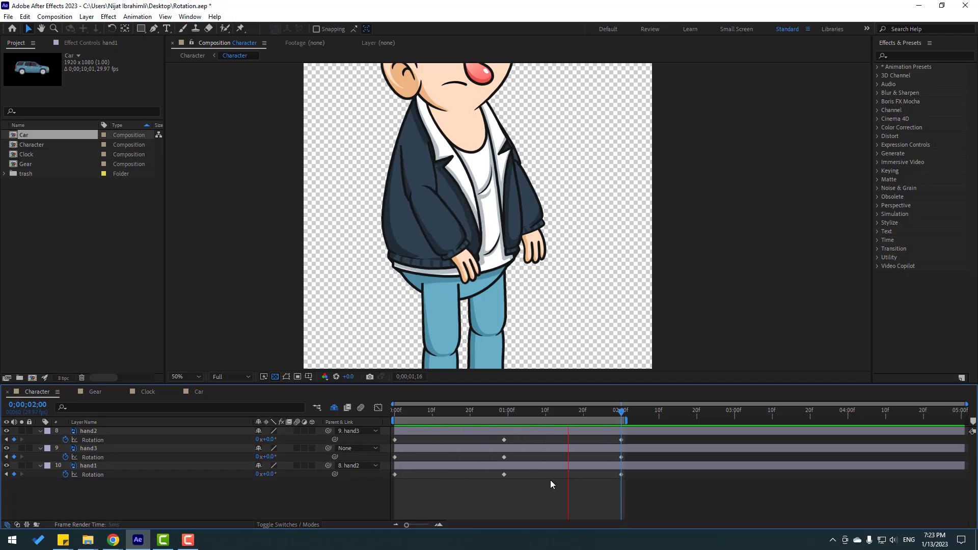
key("space")
key("ctrl+z")
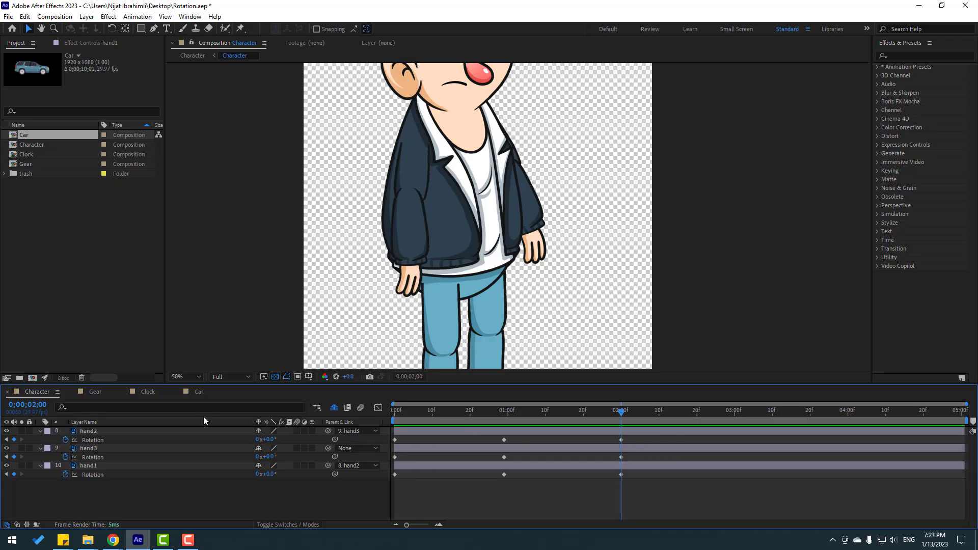
- Open the Gear composition and set starting Rotation keyframes on layers 1 and 2 at 0;00;00;00
left_click(94, 392)
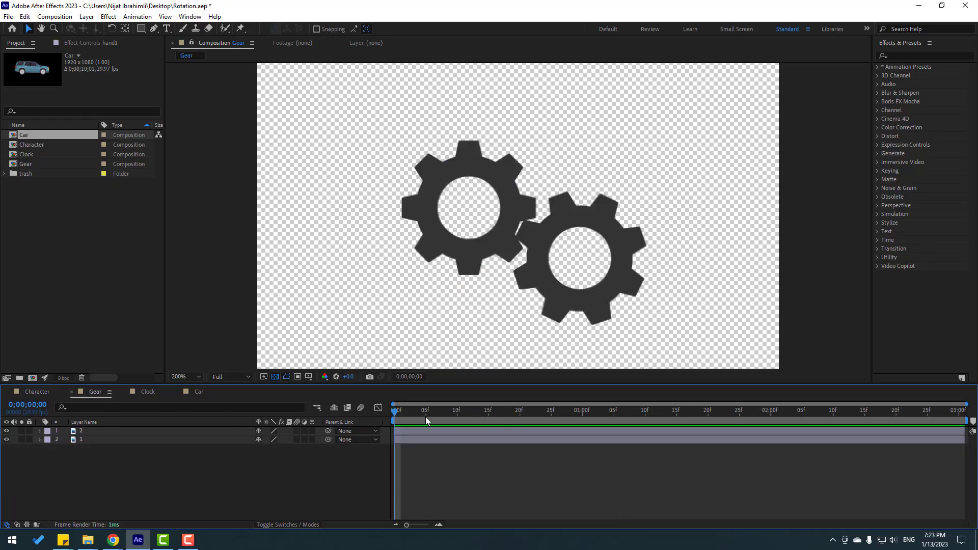
left_click_drag(71, 474, 149, 439)
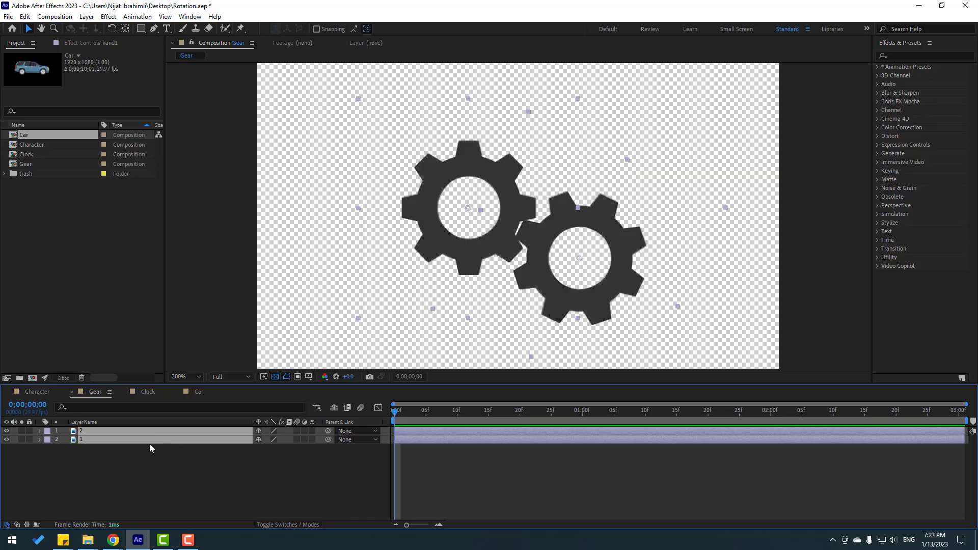
key("r")
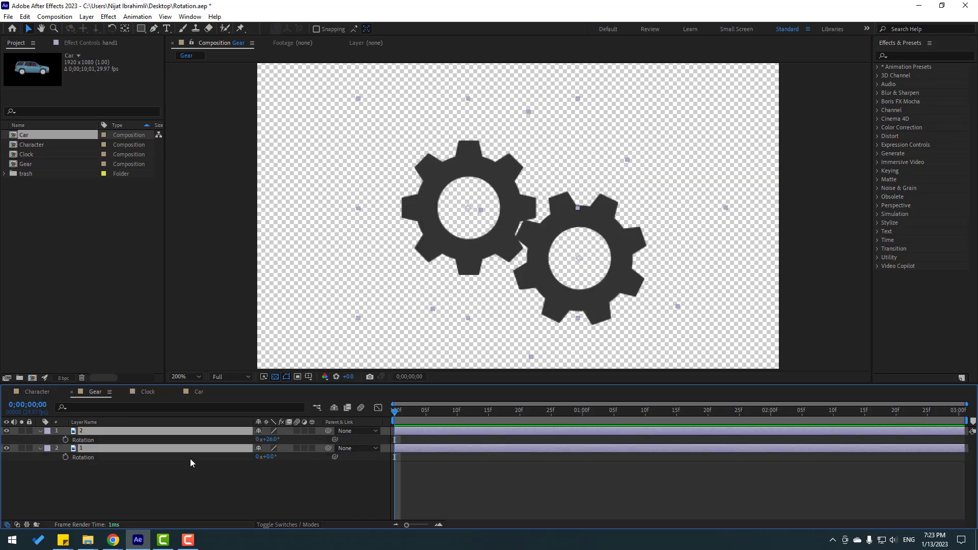
left_click(65, 439)
left_click(65, 457)
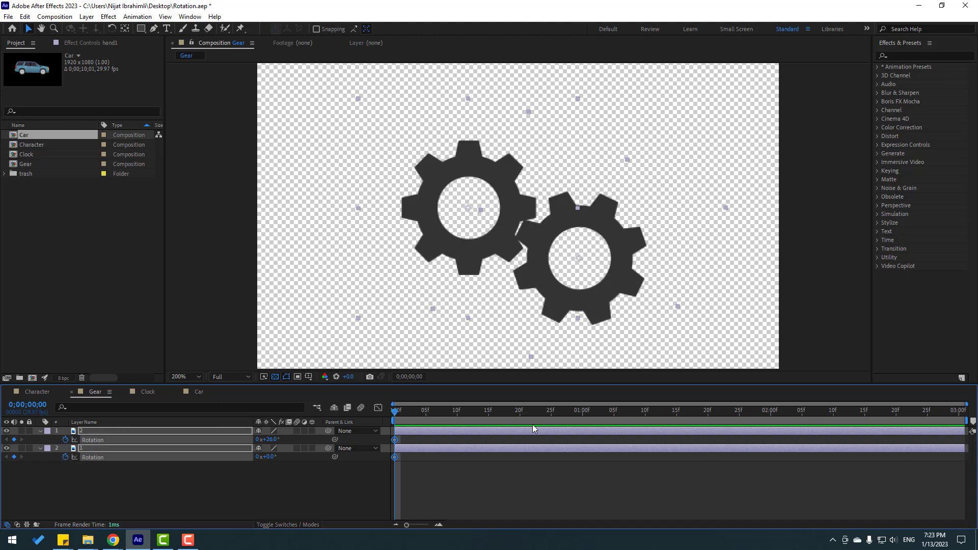
- At 0;00;03;00, set the Rotation revolutions to -1 on gear layer 1 and 1 on gear layer 2
left_click_drag(487, 414, 970, 427)
left_click(278, 493)
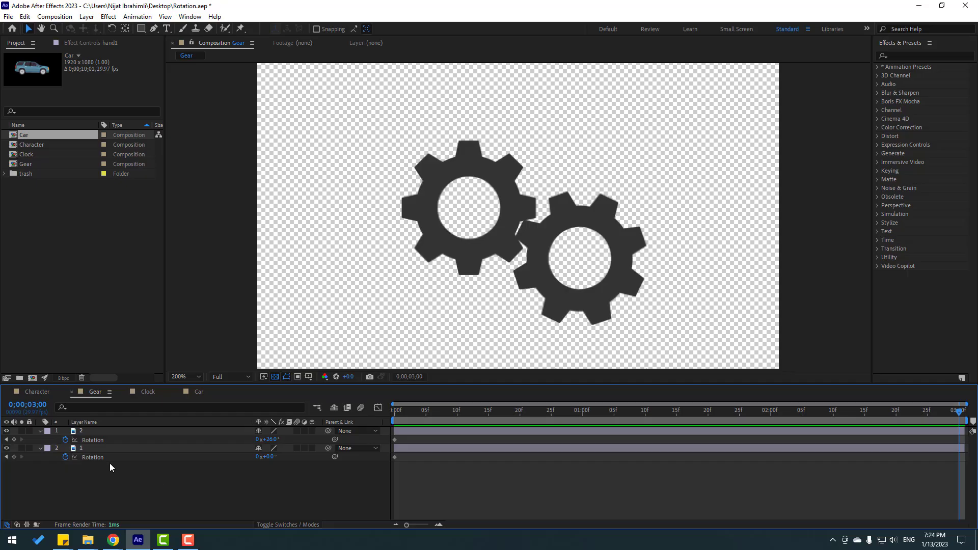
left_click(258, 456)
type("-1")
key("Return")
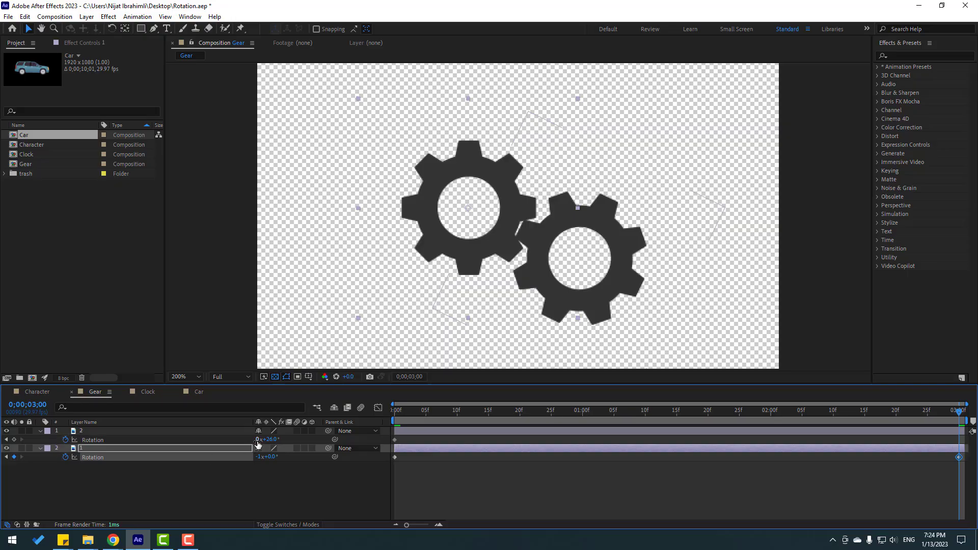
type("1")
key("Return")
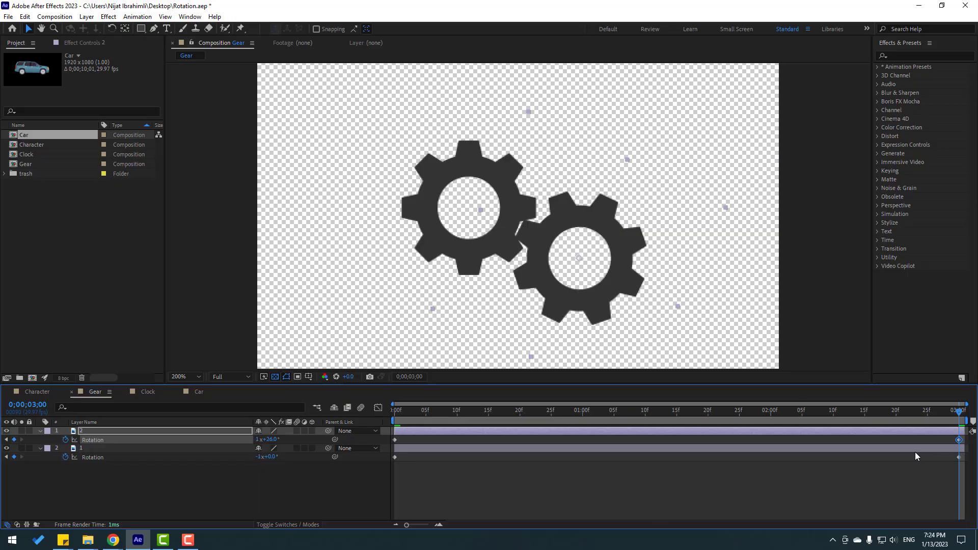
- Adjust gear layer 2's Rotation at 0;00;00;00 slightly and preview the gear animation
key("space")
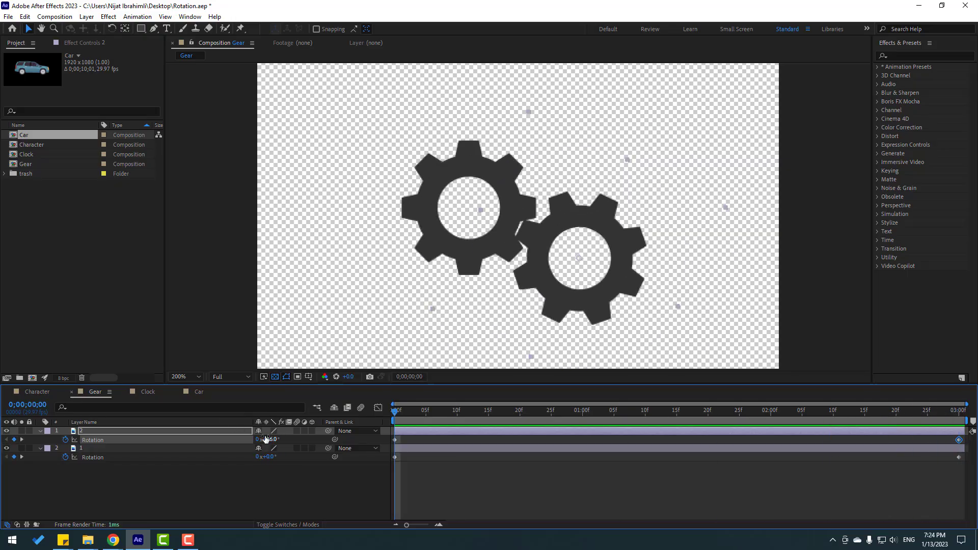
left_click_drag(266, 439, 276, 441)
key("space")
- Open the Clock composition and move the red second hand's anchor point to the clock's centre
left_click(147, 391)
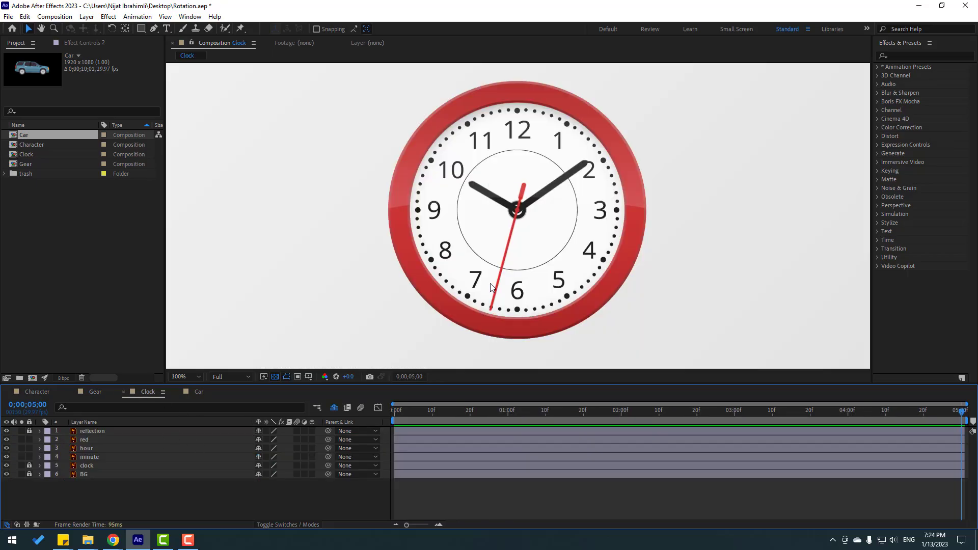
left_click(85, 440)
key("period")
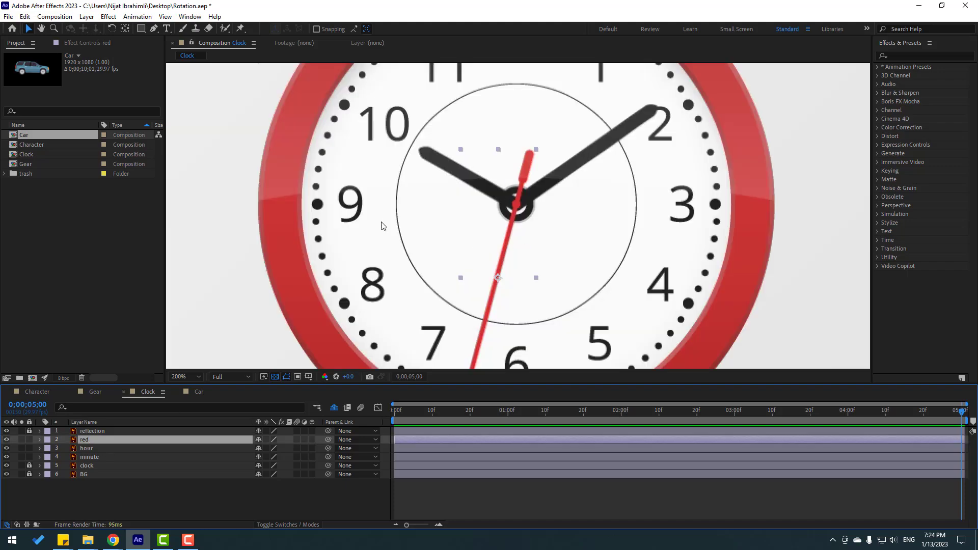
left_click(125, 29)
left_click_drag(506, 284, 517, 206)
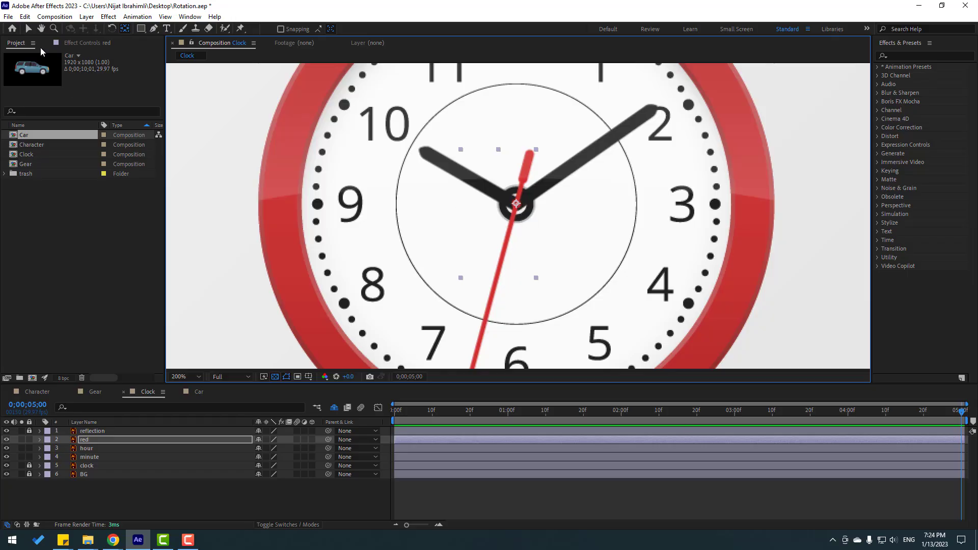
left_click(28, 29)
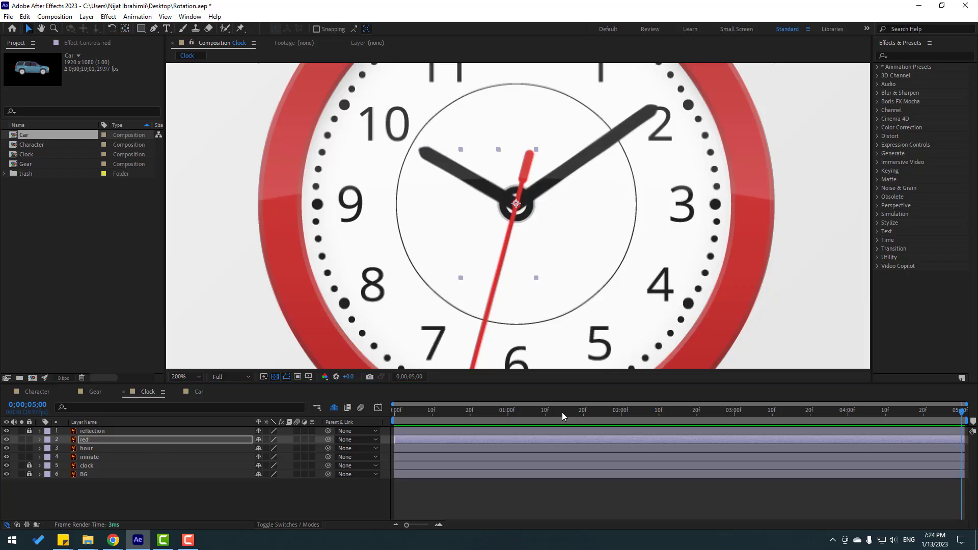
- Set a starting Rotation keyframe on the red layer at 0;00;00;00
left_click_drag(561, 411, 359, 426)
left_click(96, 442)
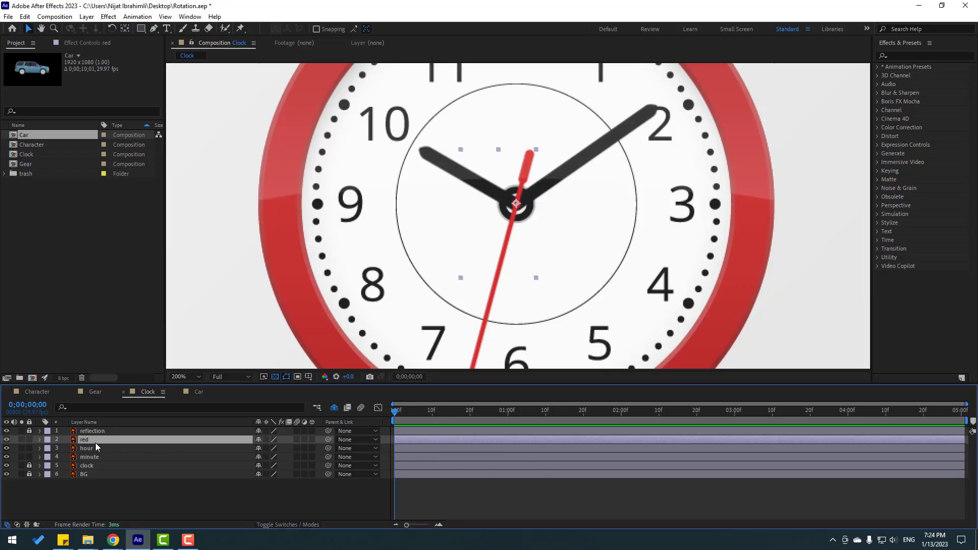
key("r")
left_click(66, 448)
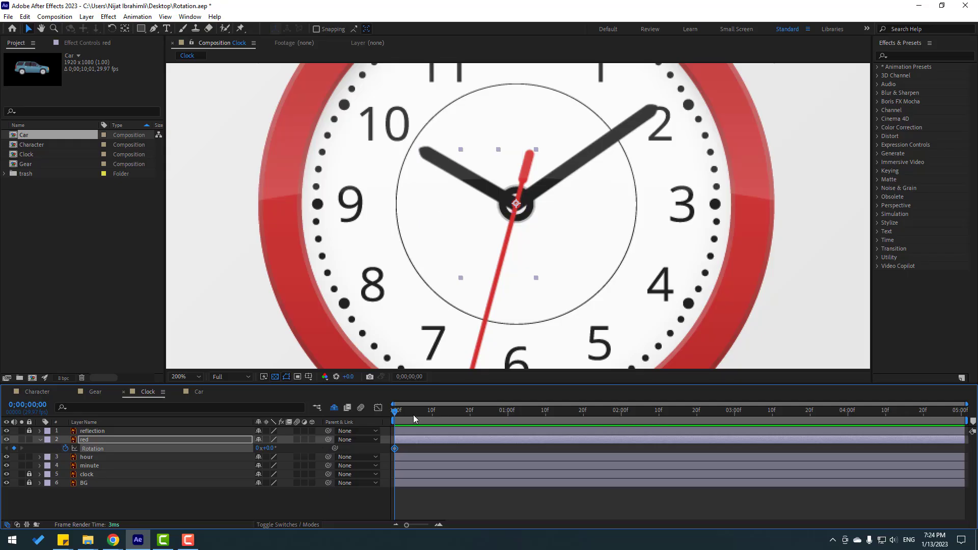
- At 0;00;05;00, set the red layer's Rotation to 5 revolutions and preview the second hand
left_click_drag(488, 414, 899, 425)
type("5")
left_click(440, 503)
key("space")
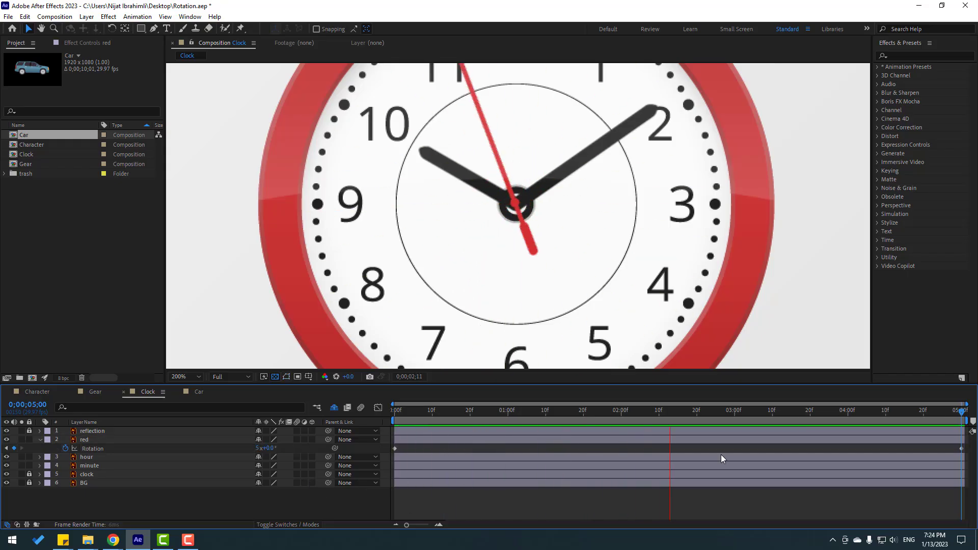
- Change the red layer's Rotation at 0;00;05;00 to 10 revolutions and preview the faster spin
left_click(268, 448)
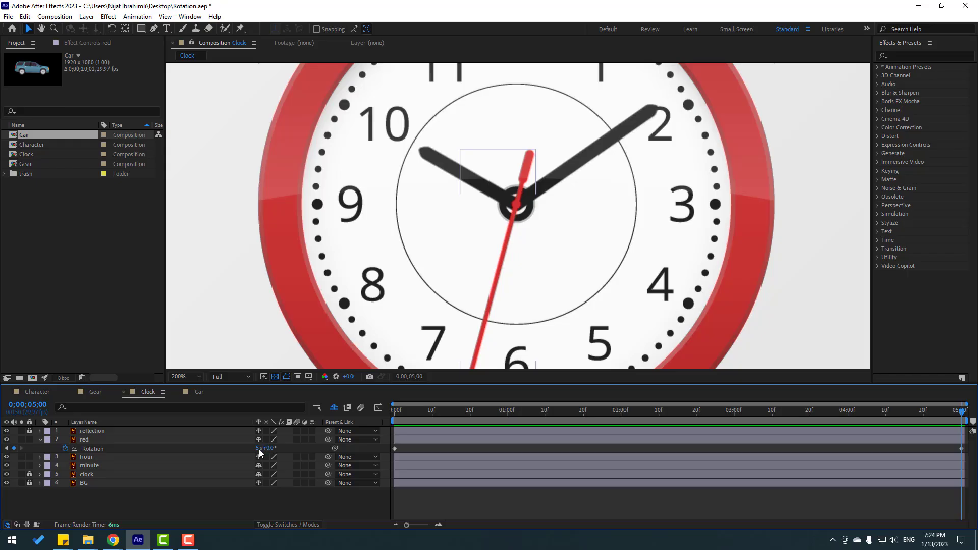
type("10")
key("Return")
key("space")
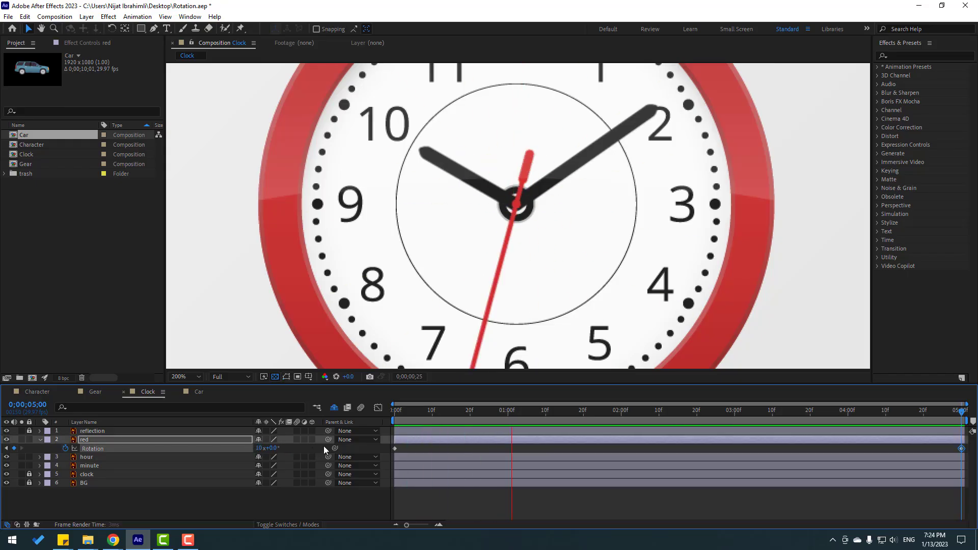
- Fine-tune the red second hand's anchor point so it sits exactly at the middle of its round hub
left_click(449, 412)
scroll(511, 229, "up", 3)
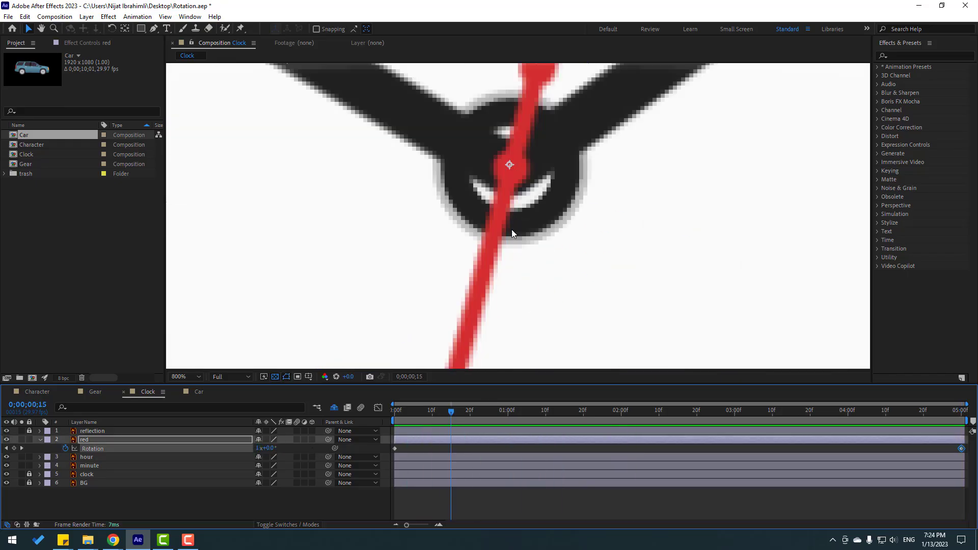
scroll(540, 185, "up", 1)
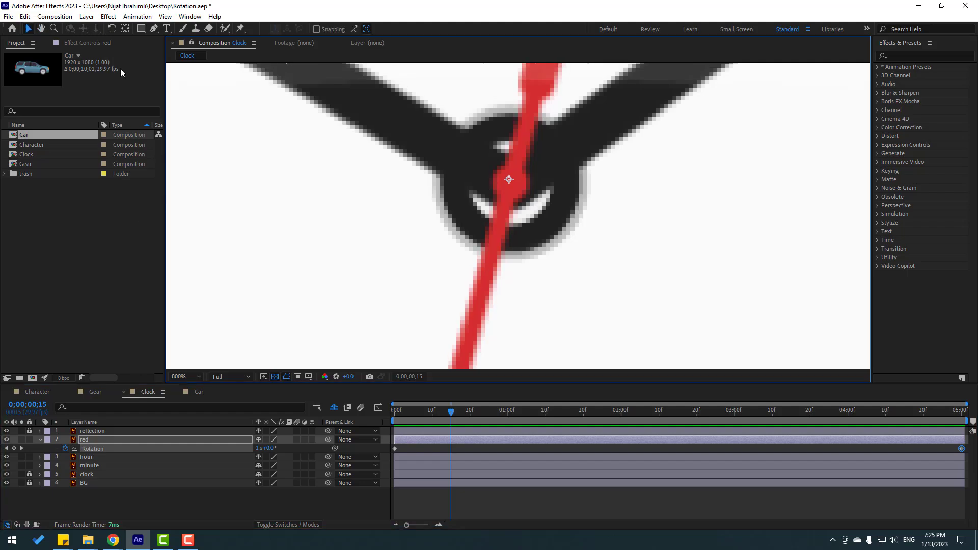
left_click(124, 30)
left_click_drag(508, 181, 509, 183)
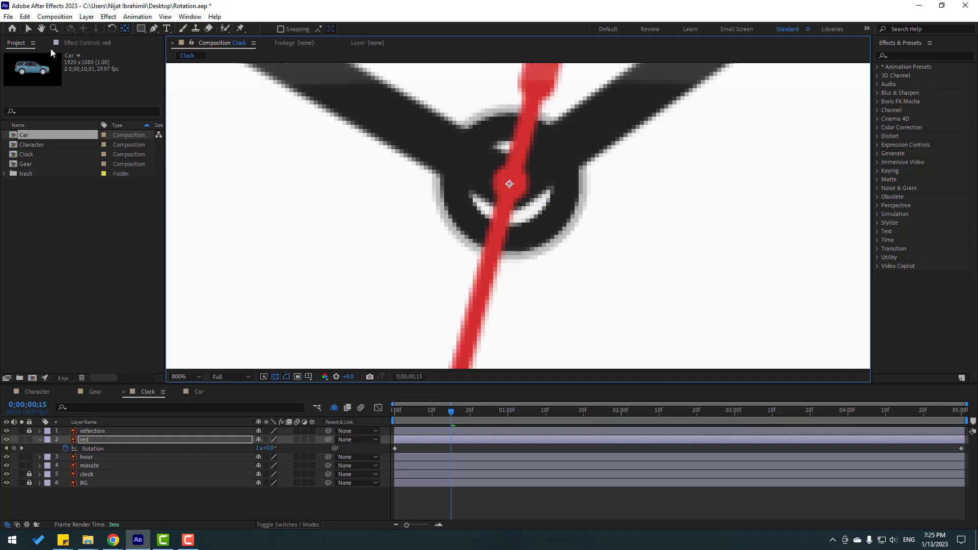
left_click(29, 29)
- Preview the second hand's rotation with the corrected anchor point
key("slash")
key("space")
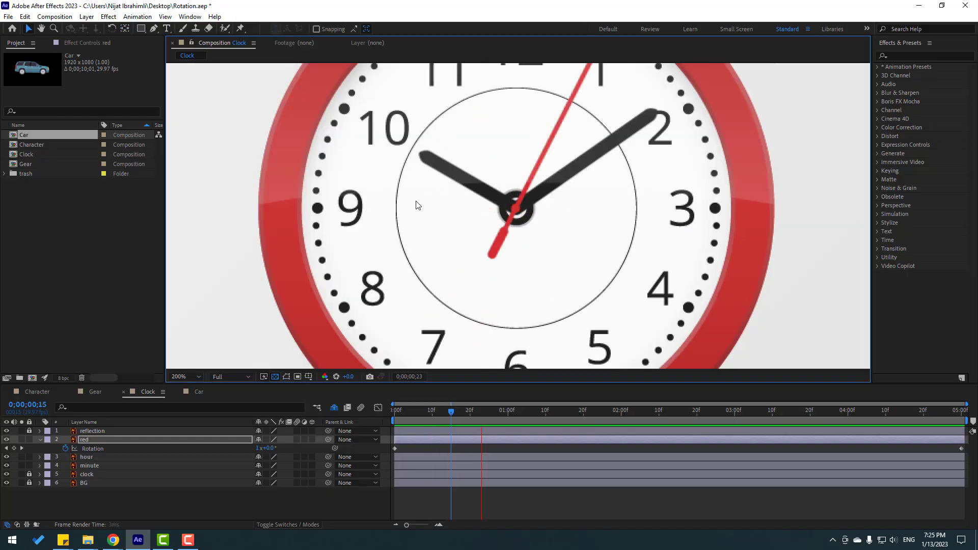
key("space")
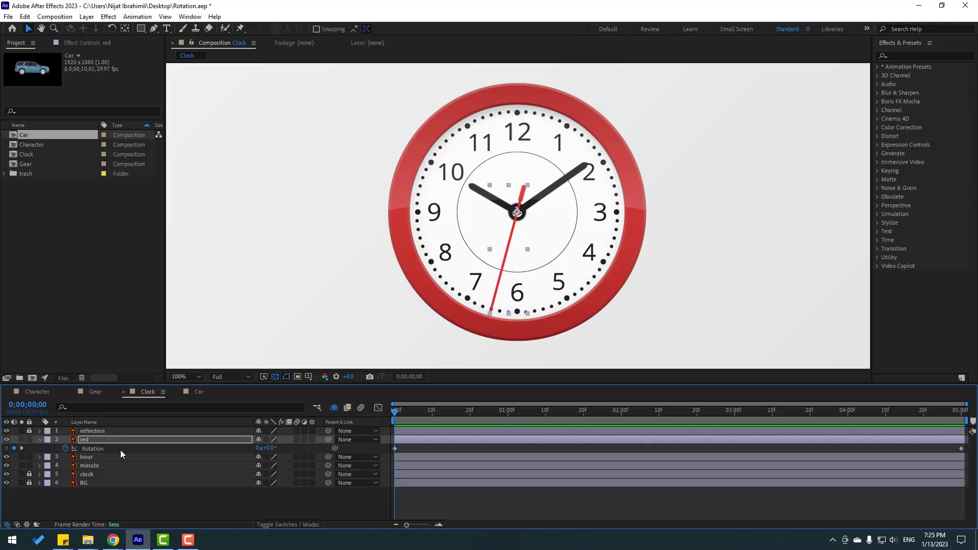
- Solo the hour layer, move its anchor point to the hand's inner end at the clock's centre, and turn solo off
left_click(85, 457)
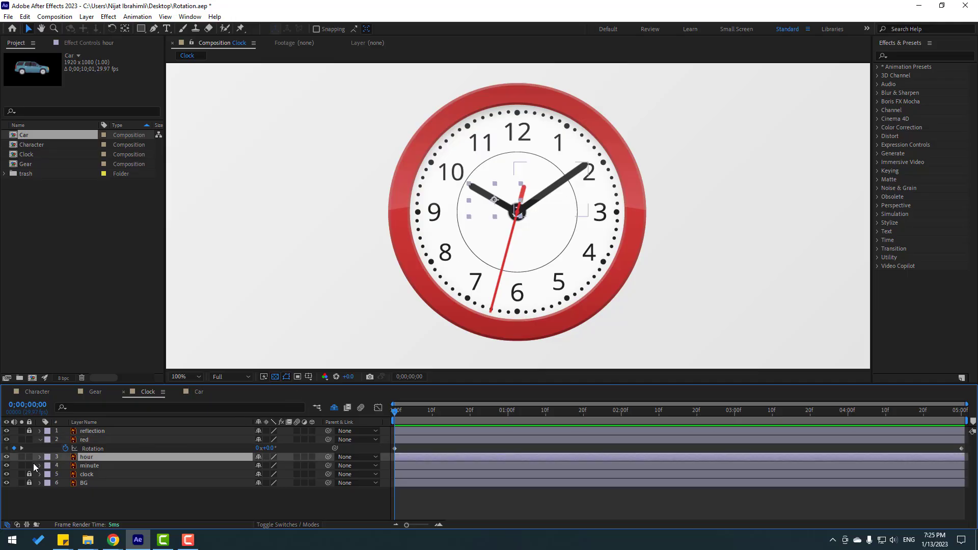
left_click(22, 457)
key("period")
key("period")
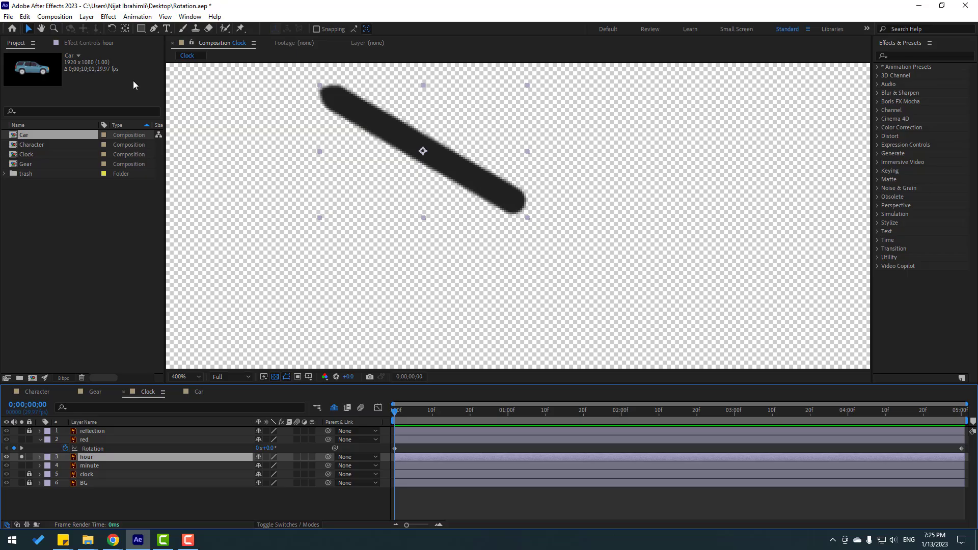
left_click(125, 29)
left_click_drag(422, 151, 515, 201)
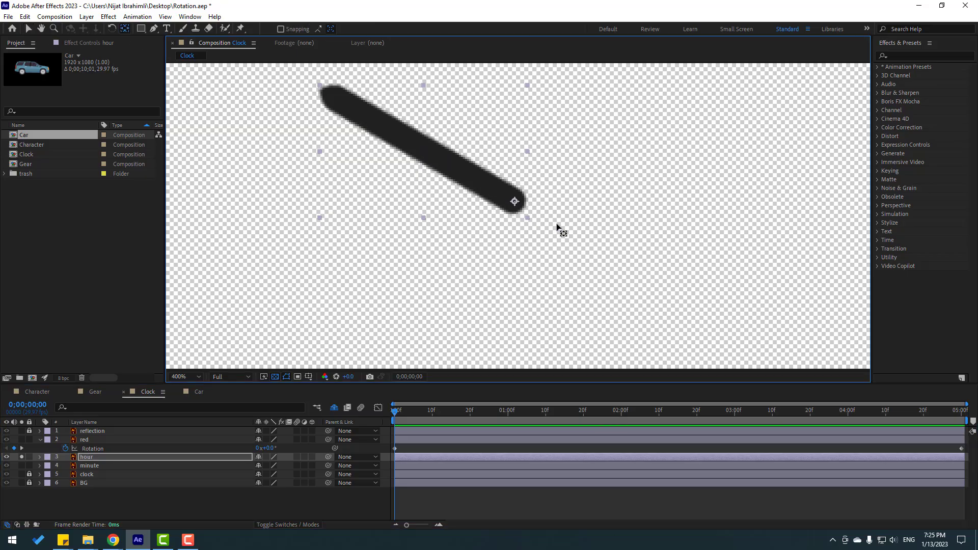
left_click(29, 29)
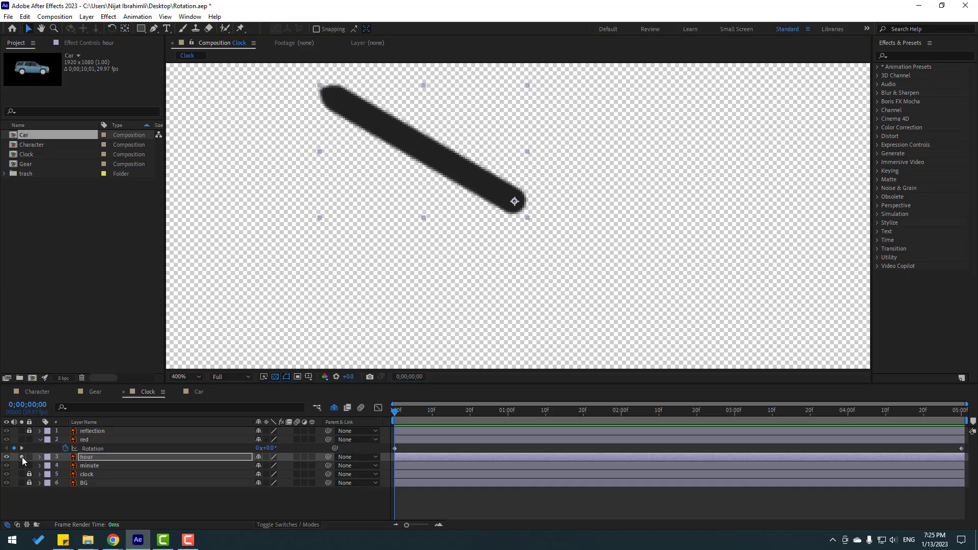
left_click(22, 458)
key("comma")
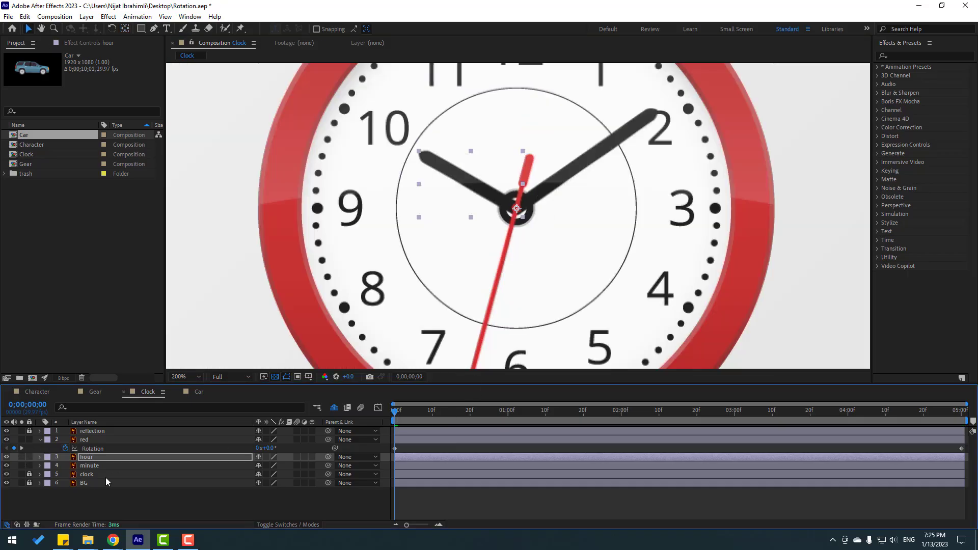
- Keyframe the hour layer's Rotation from 0° at 0;00;00;00 to 27° at 0;00;05;00 and preview the hand's motion
key("alt+shift+r")
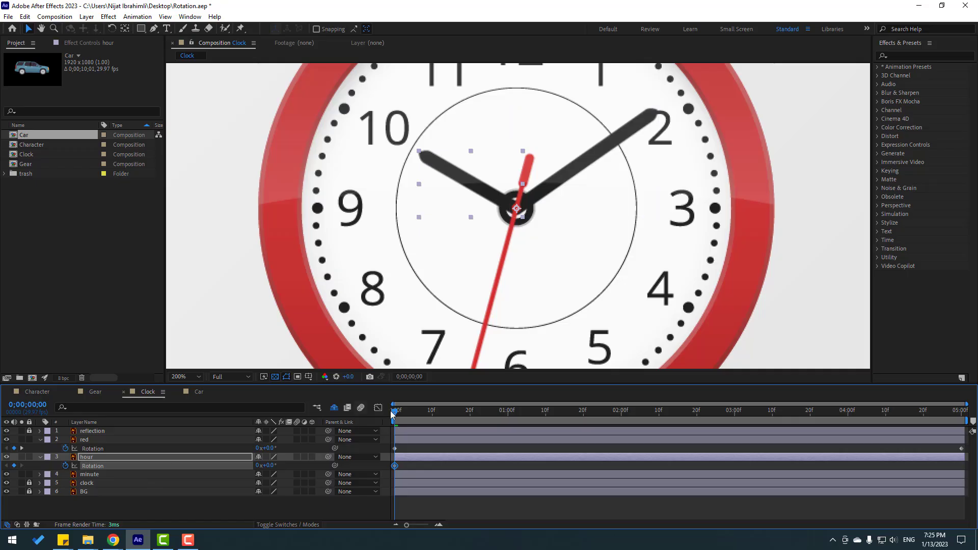
left_click_drag(390, 410, 961, 410)
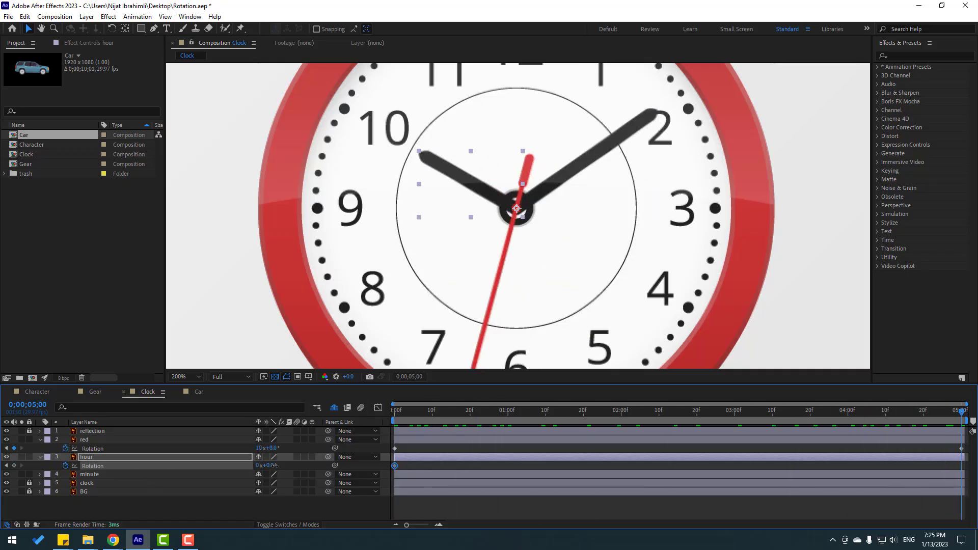
left_click_drag(274, 465, 286, 468)
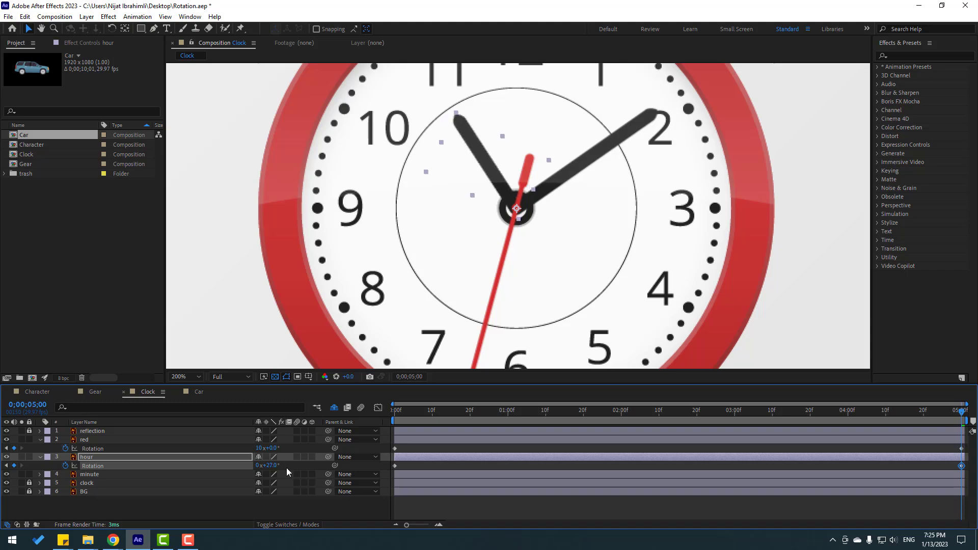
left_click(657, 506)
key("space")
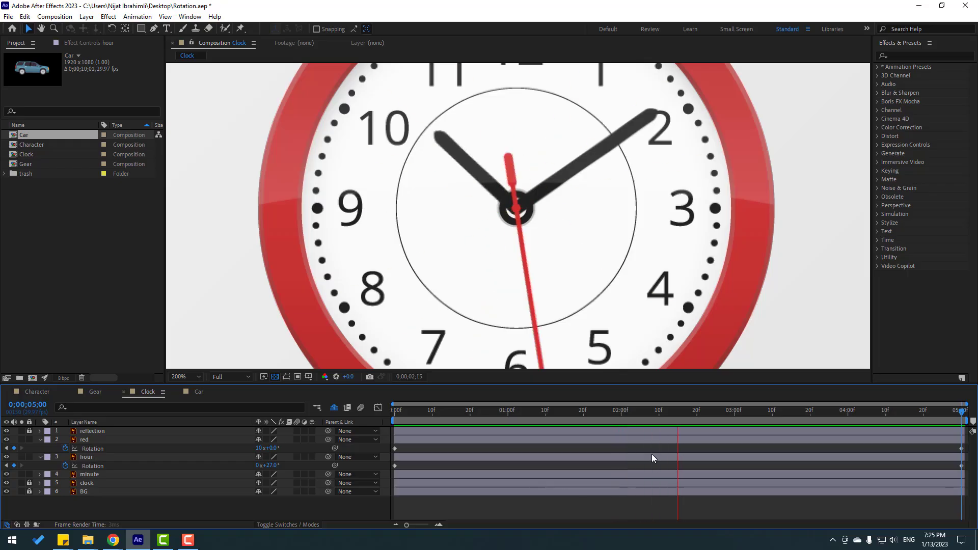
key("space")
key("Home")
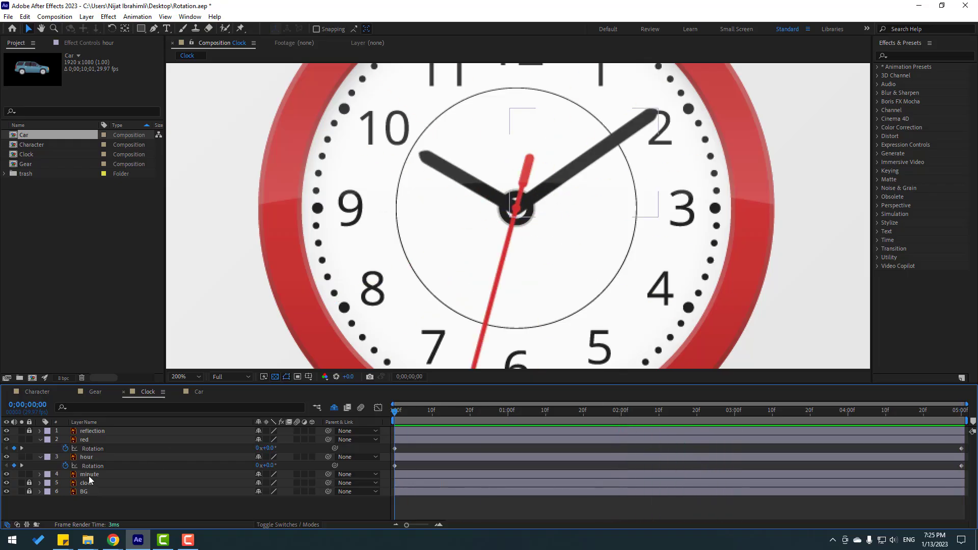
- Solo the minute layer, move its anchor point to the hand's inner end at the clock's centre, and turn solo off
left_click(89, 475)
left_click(21, 474)
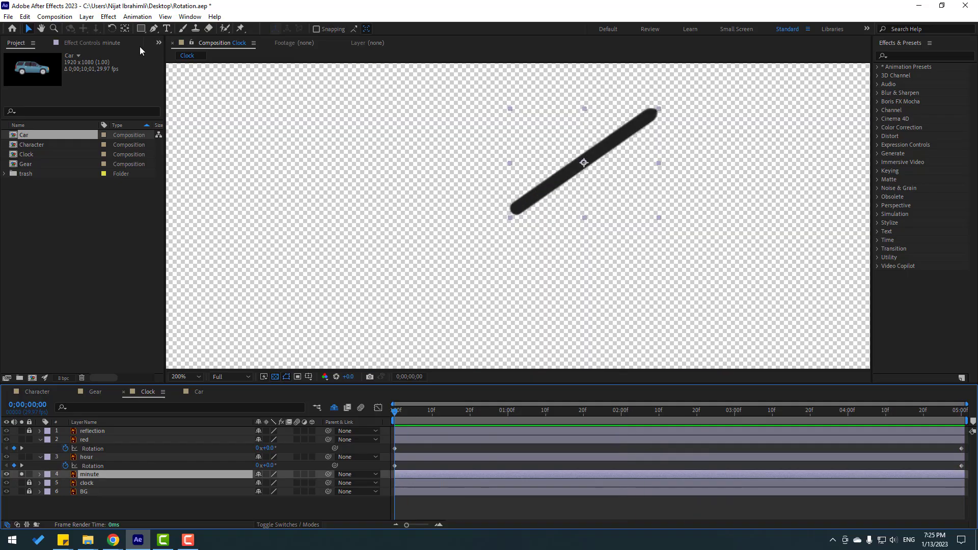
key("y")
key("period")
left_click_drag(653, 122, 515, 200)
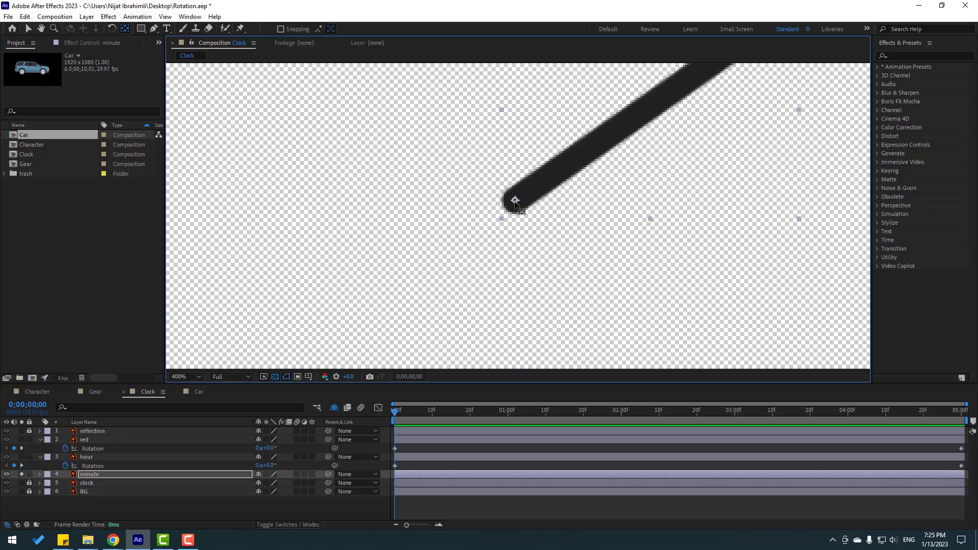
left_click(29, 29)
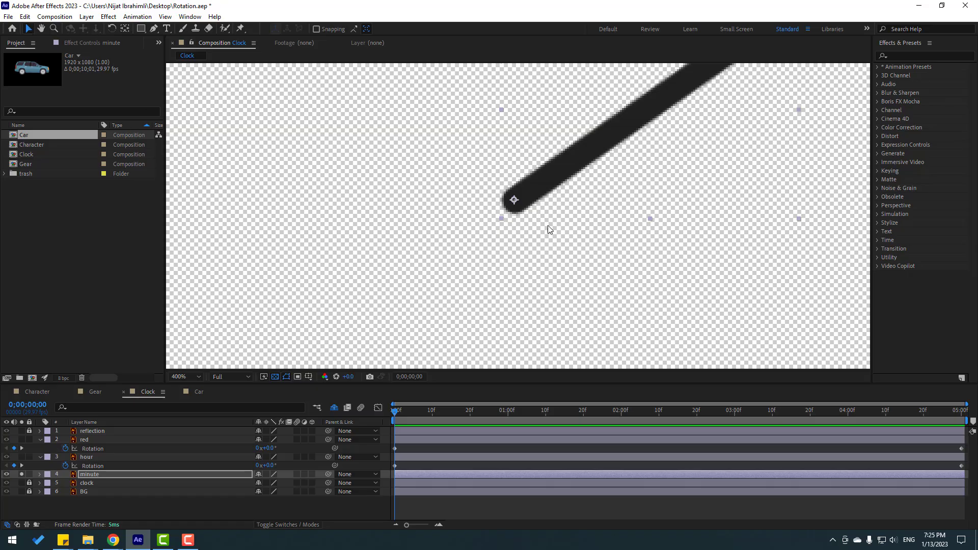
left_click(21, 474)
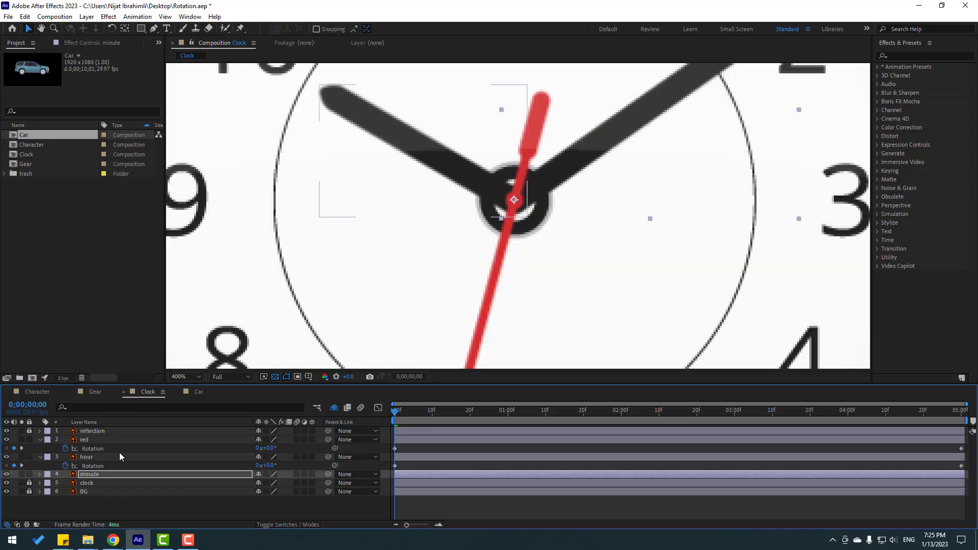
- Keyframe the minute layer's Rotation from 0° at 0;00;00;00 to 308° at 0;00;05;00
key("r")
left_click(66, 483)
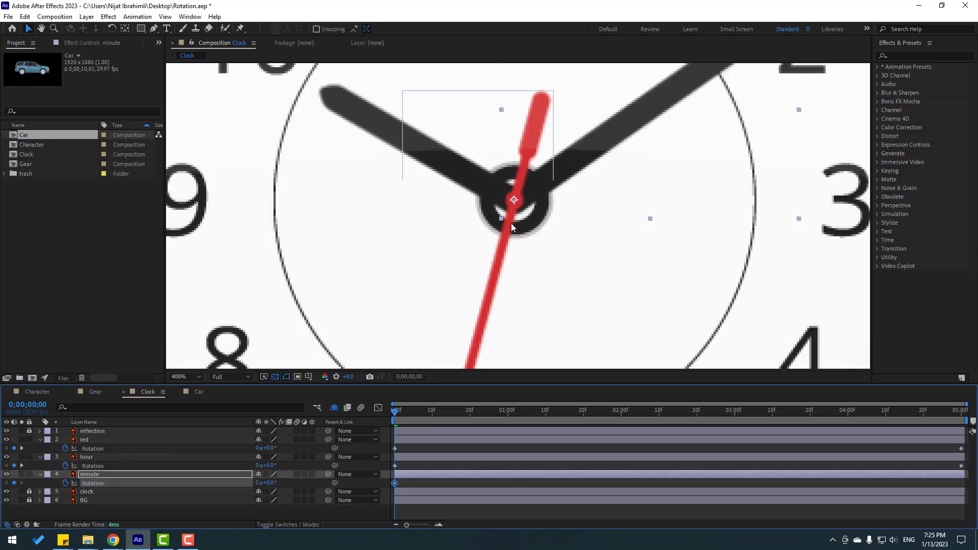
key("comma")
left_click_drag(403, 410, 961, 411)
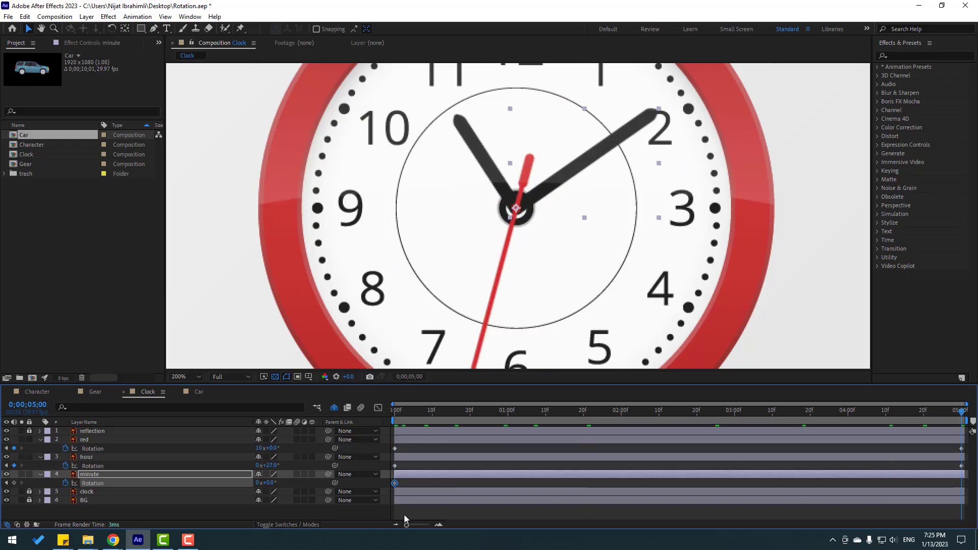
left_click_drag(273, 488, 420, 475)
- Preview the rotation of all three hands on the whole clock and return to the composition's start
key("comma")
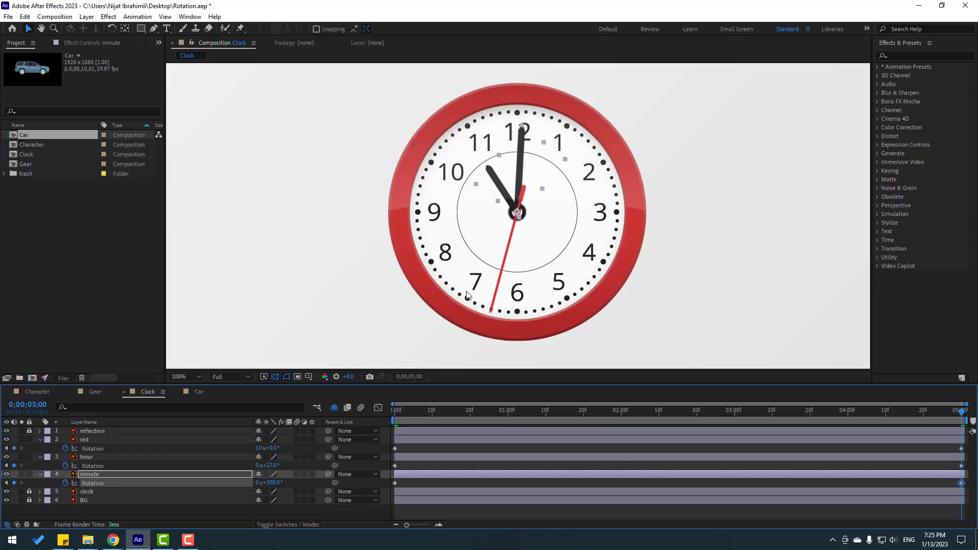
key("space")
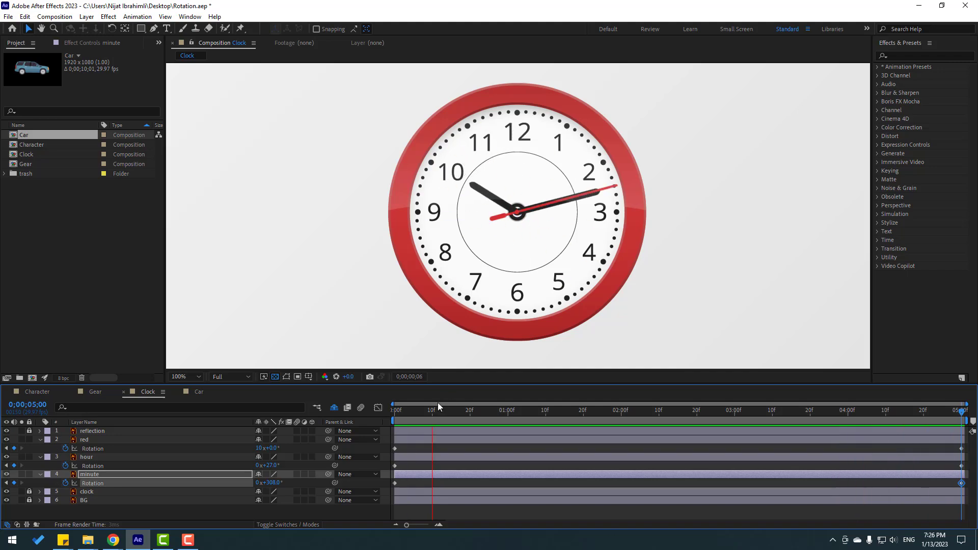
left_click(420, 412)
left_click_drag(420, 412, 395, 412)
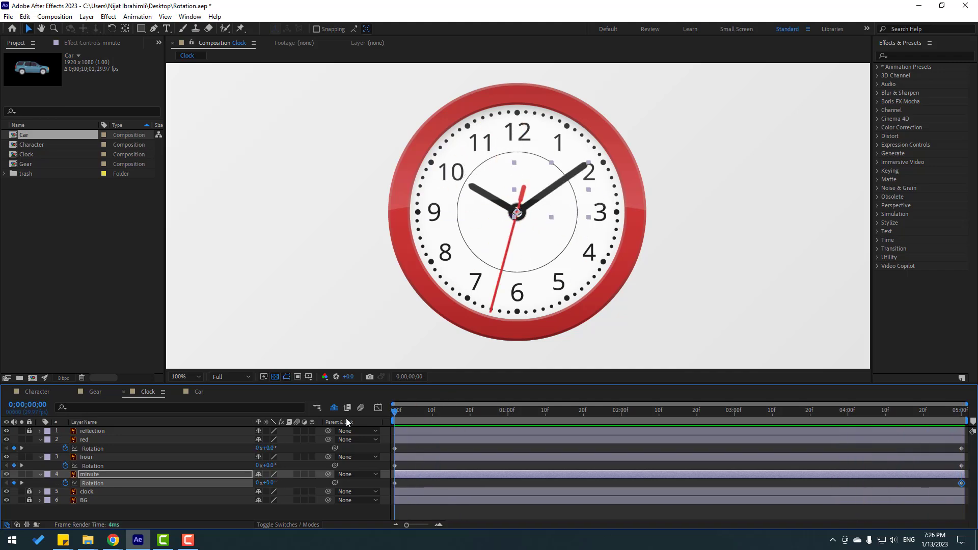
- Open the Car composition and add Rotation keyframes at 0;00;00;00 to both W2 wheel layers
left_click(198, 392)
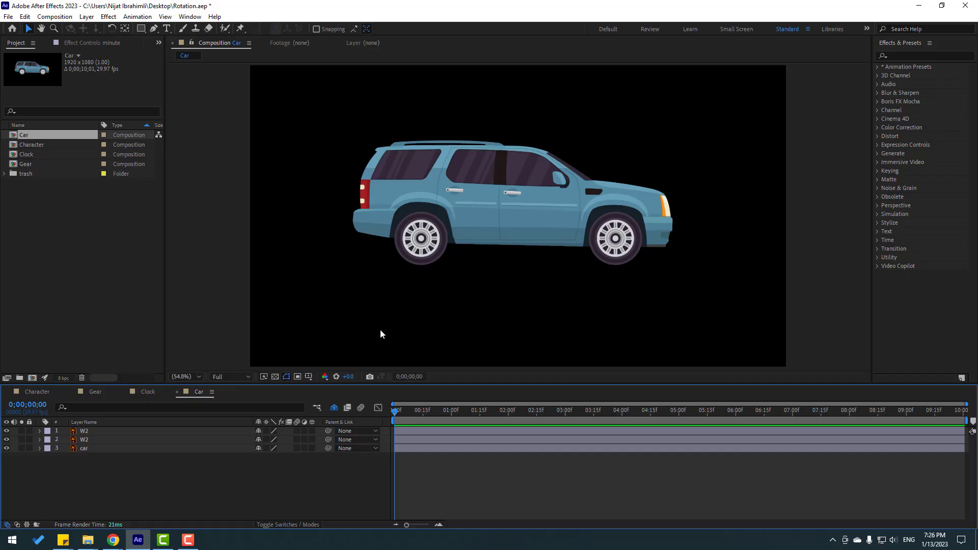
left_click(408, 256)
key("slash")
left_click(83, 448)
left_click(88, 432)
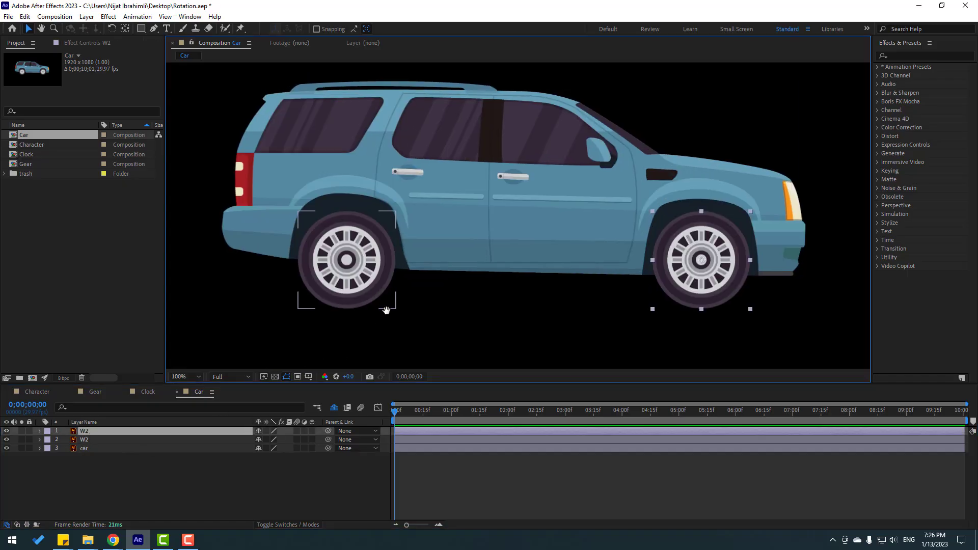
left_click(238, 439, "shift")
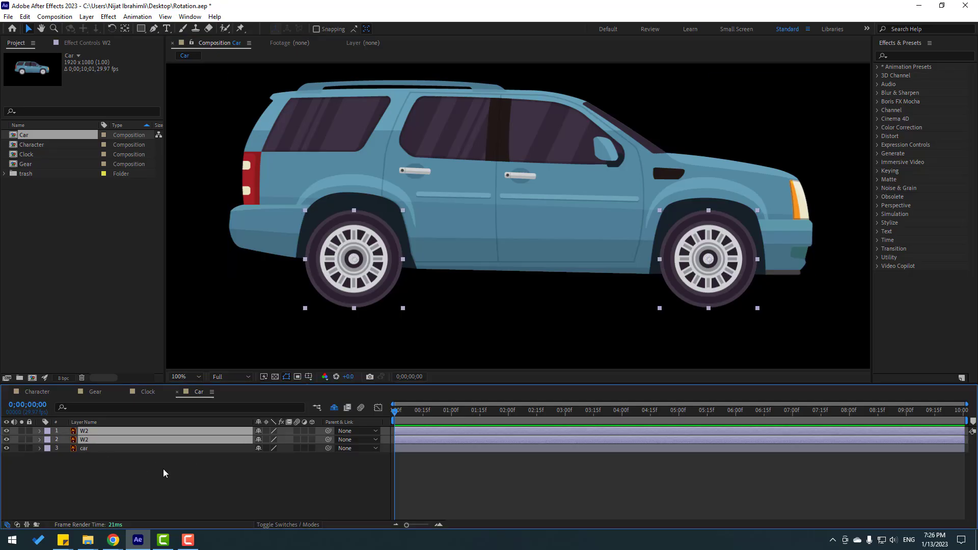
key("r")
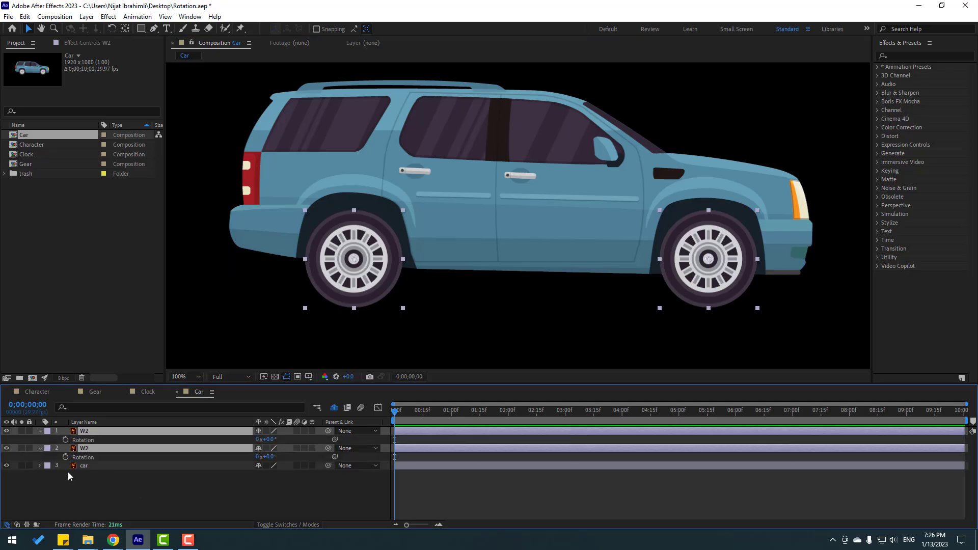
left_click(65, 439)
left_click(65, 457)
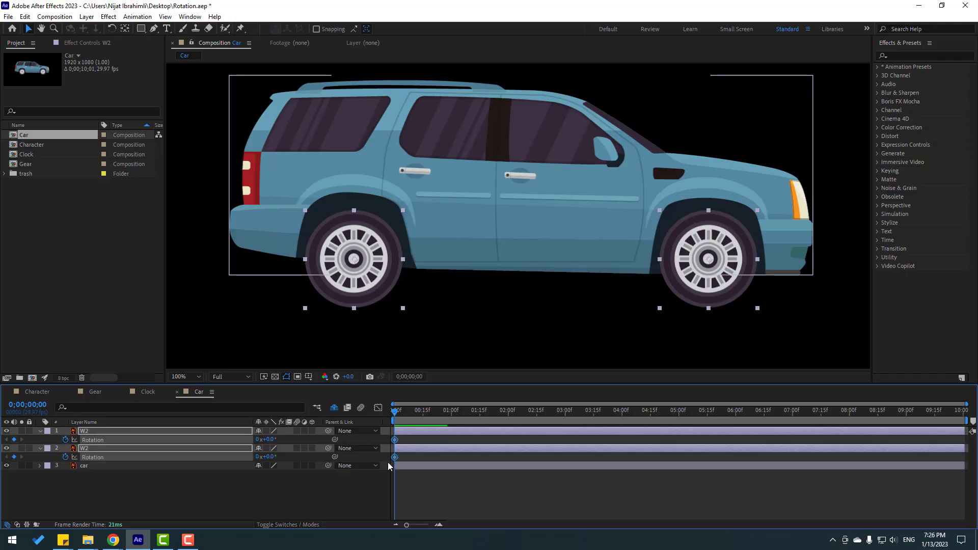
- Move the current time to 0;00;05;00 and set the end of the work area there
left_click_drag(407, 415, 972, 417)
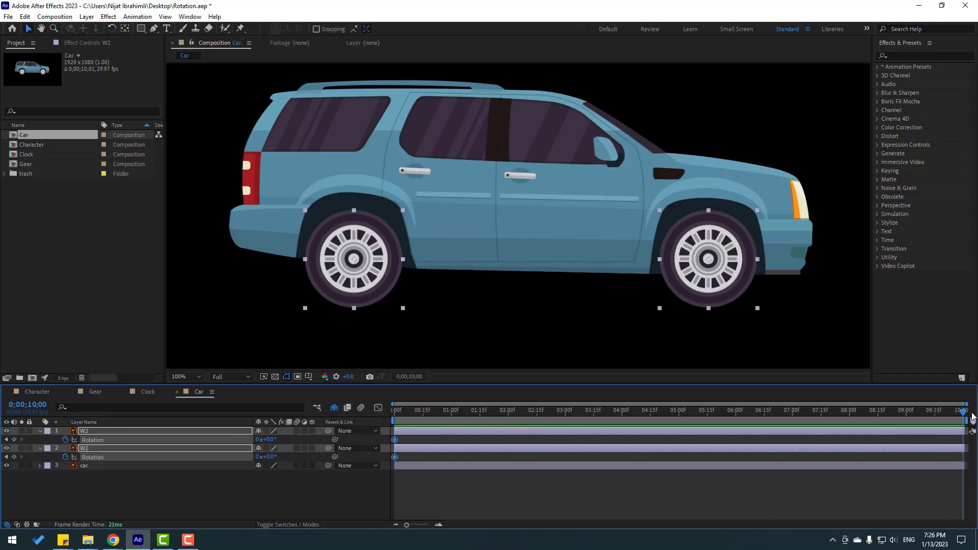
left_click(677, 413)
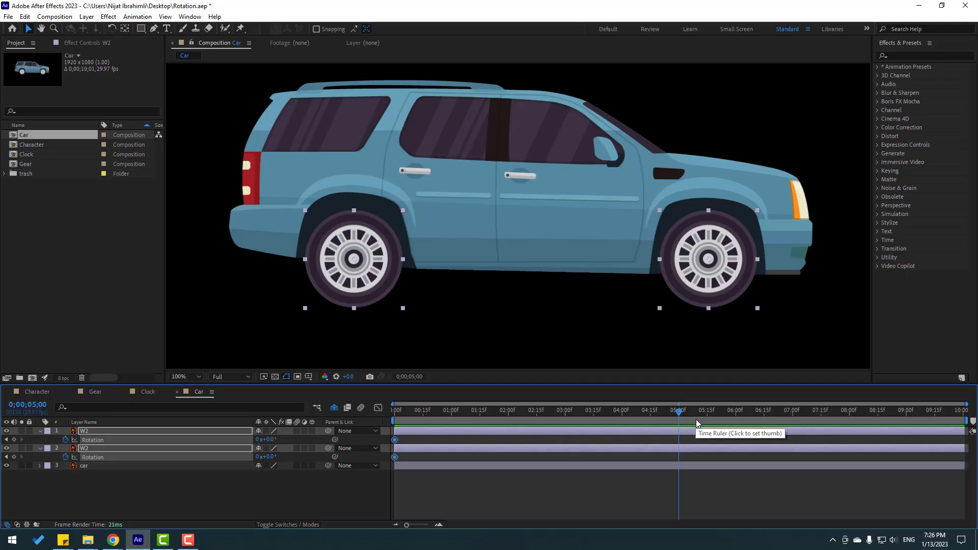
key("n")
- Set the Rotation of both W2 wheel layers at 0;00;05;00 to 6 revolutions and preview the spin
left_click(222, 495)
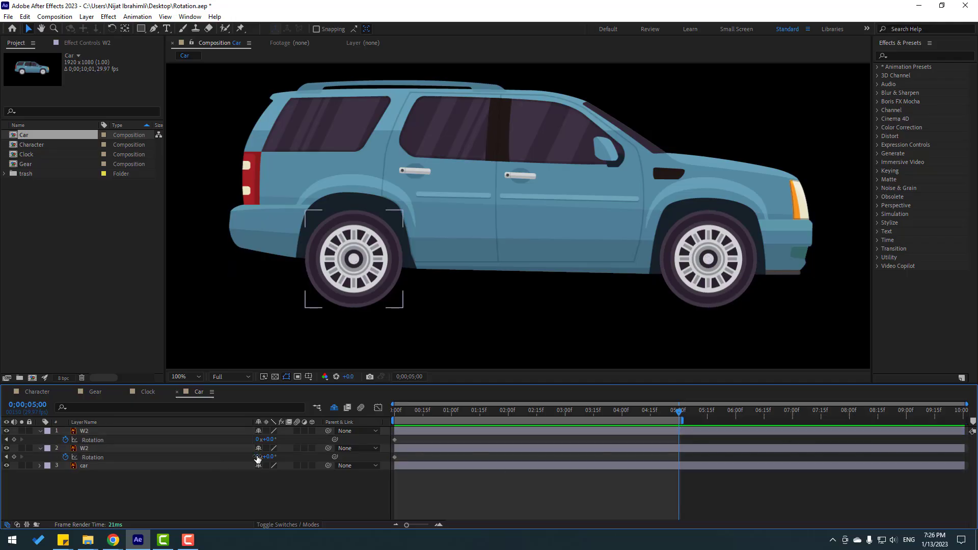
left_click(258, 457)
type("6")
key("Return")
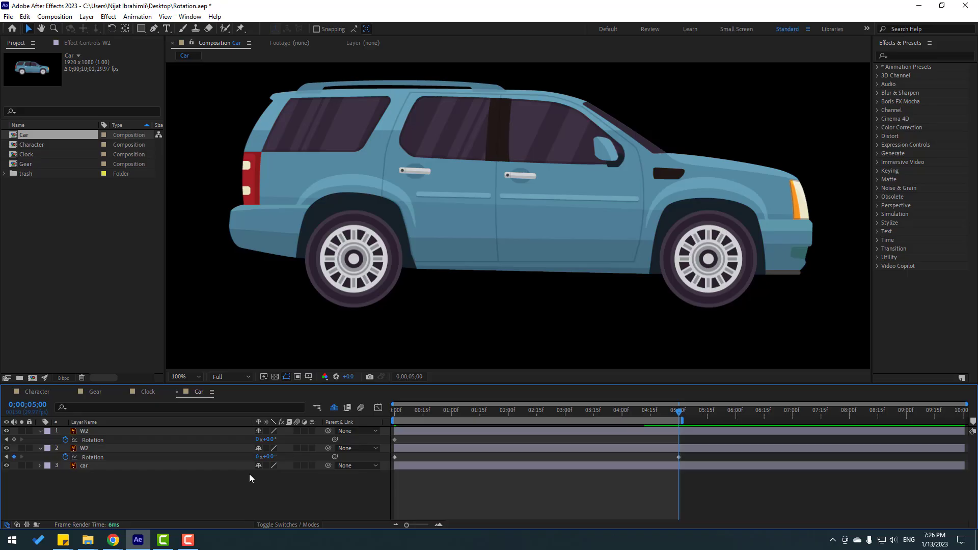
left_click(258, 439)
type("6")
key("Return")
key("space")
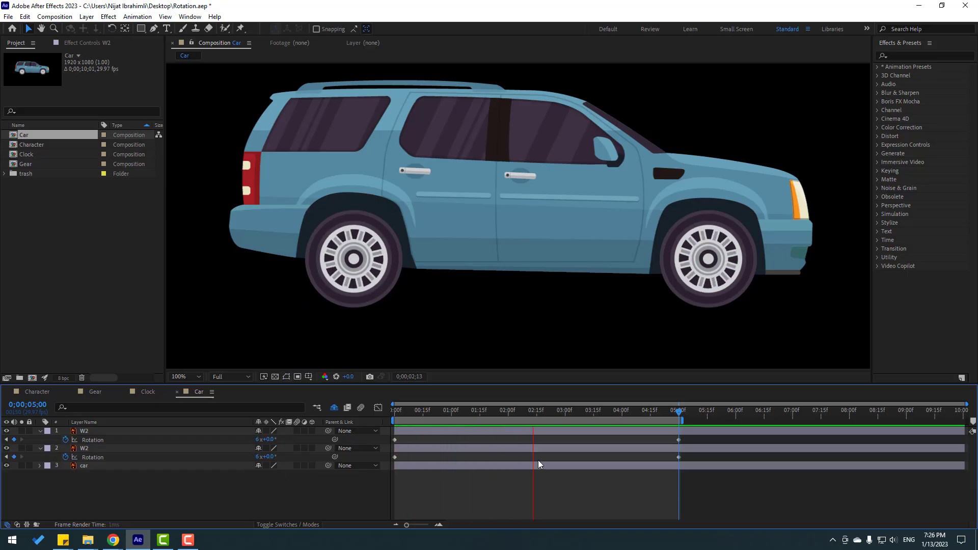
left_click(404, 466)
- Change the Rotation of both W2 wheel layers at 0;00;05;00 to 3 revolutions and preview the slower spin
left_click(264, 458)
left_click(257, 457)
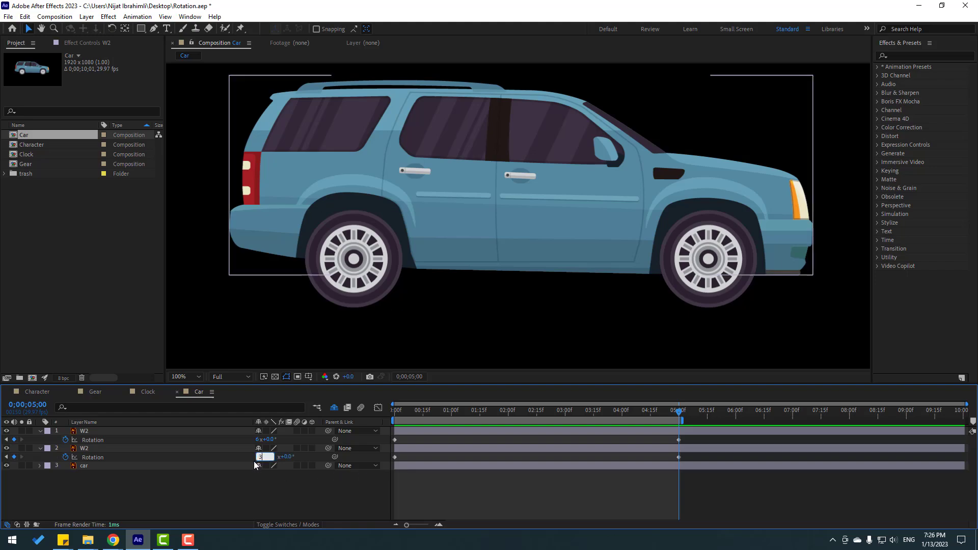
type("3")
key("Return")
left_click(257, 440)
type("3")
key("Return")
key("space")
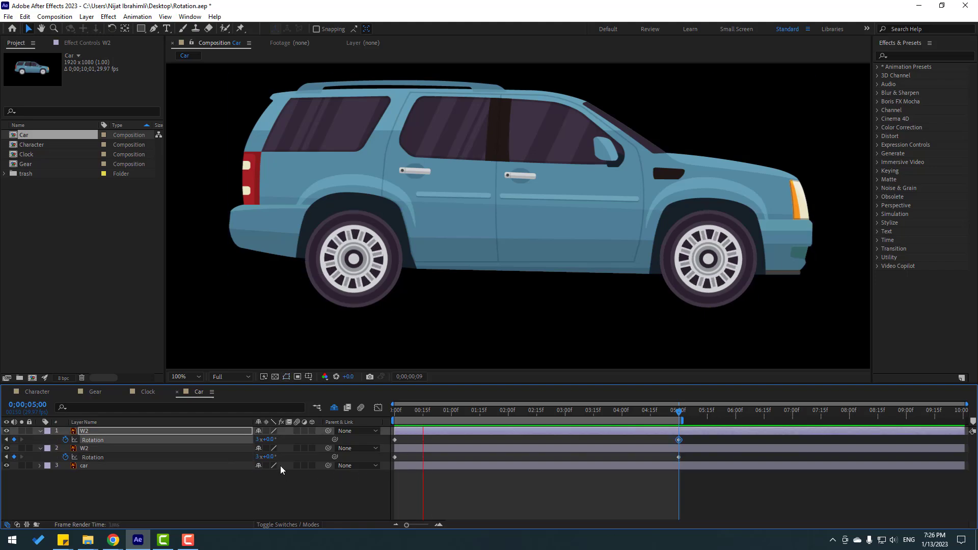
key("space")
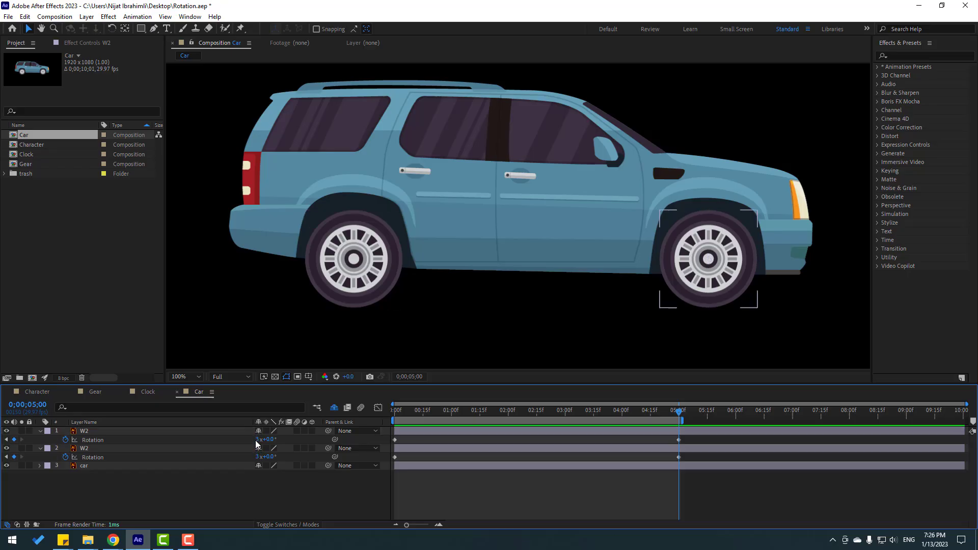
- Set the Rotation of both W2 wheel layers at 0;00;05;00 to 4 revolutions and preview the wheels
left_click(257, 439)
type("4")
key("Return")
left_click(259, 457)
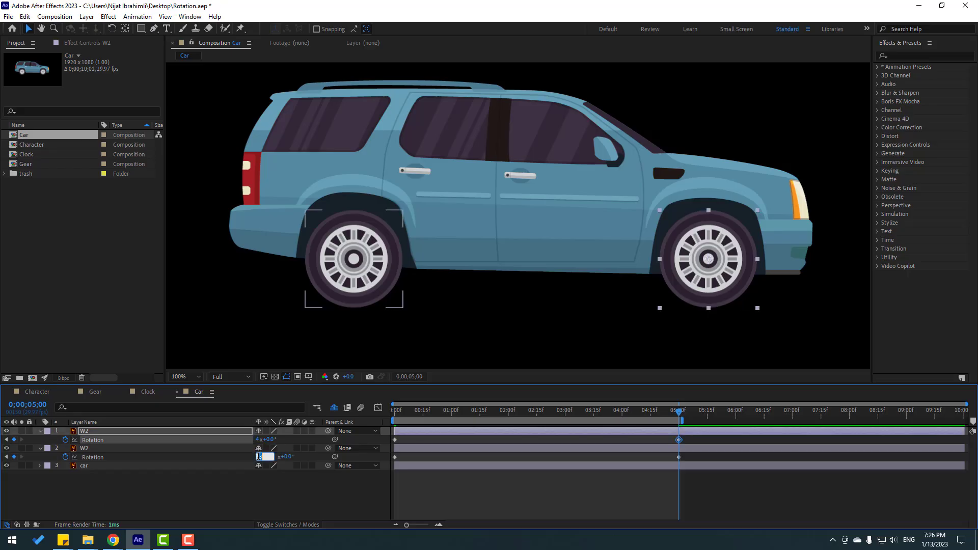
type("4")
key("Return")
left_click(295, 487)
key("space")
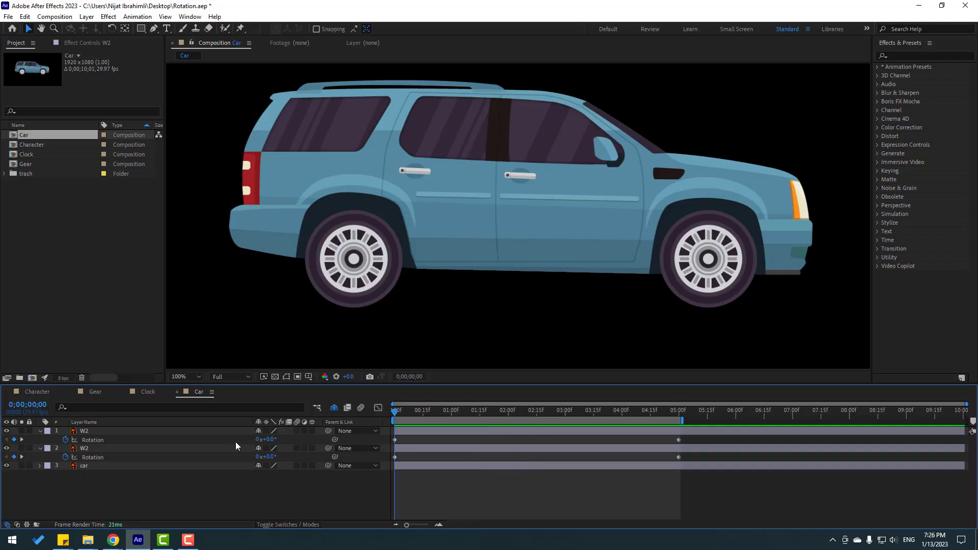
- Keyframe the car layer's Position at 0;00;00;00, advance 10 frames, and lower the body to a vertical position of 476.7
left_click(78, 467)
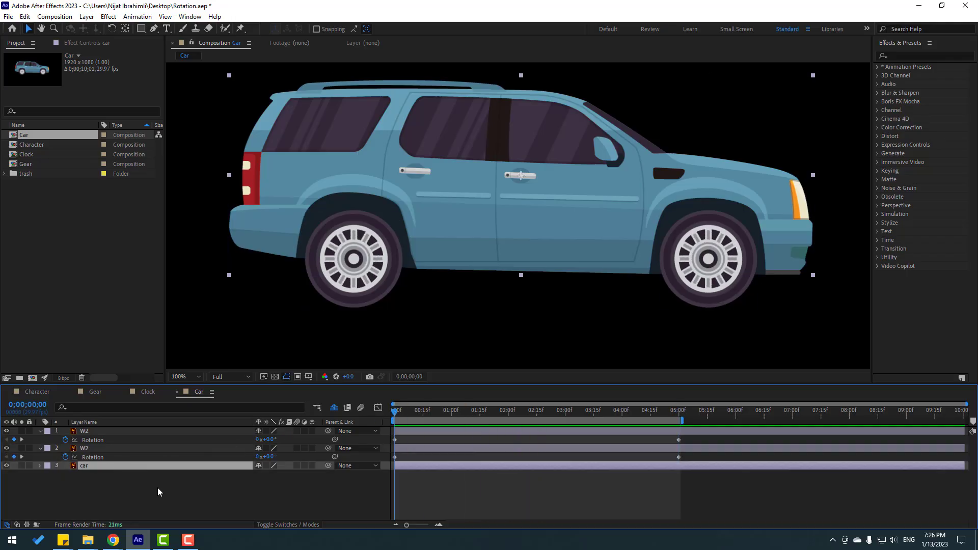
key("p")
left_click(66, 474)
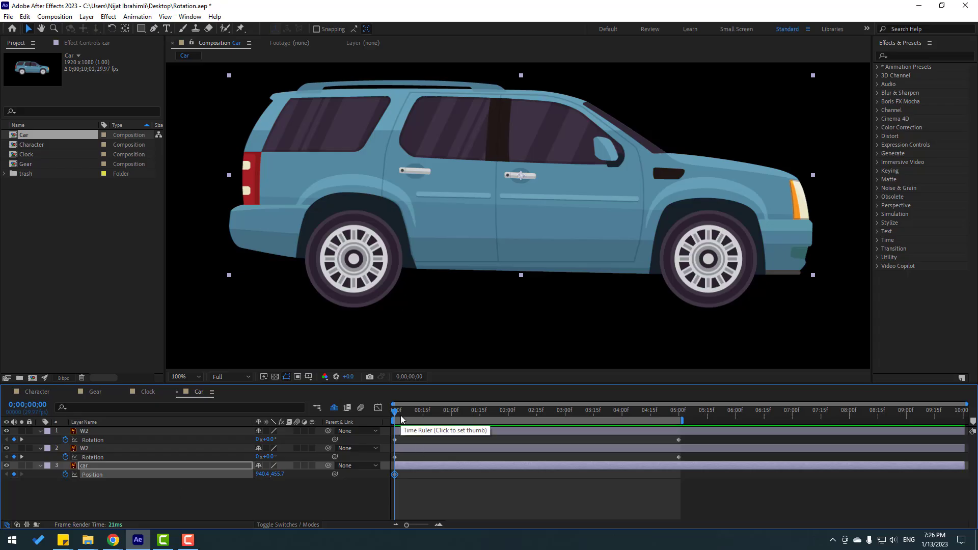
left_click(411, 377)
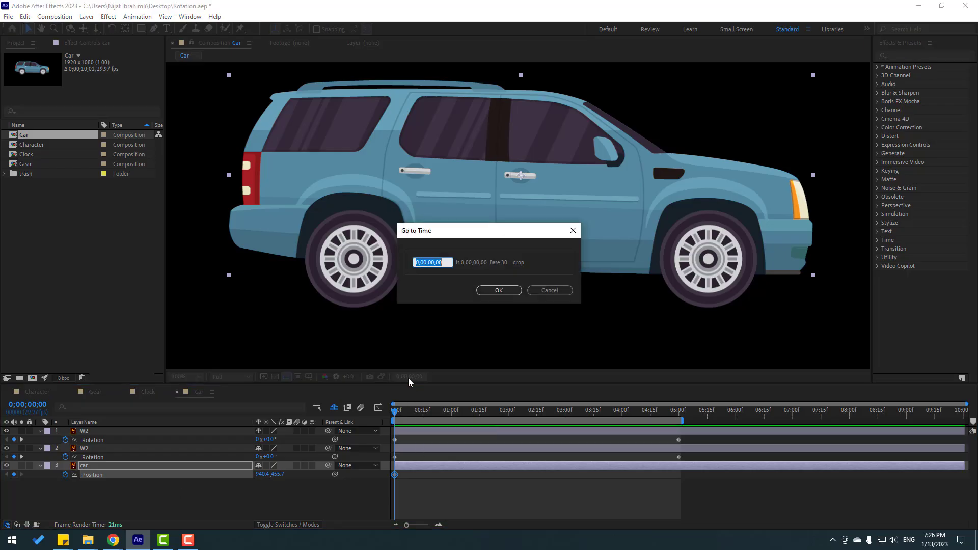
type("+10")
left_click(498, 290)
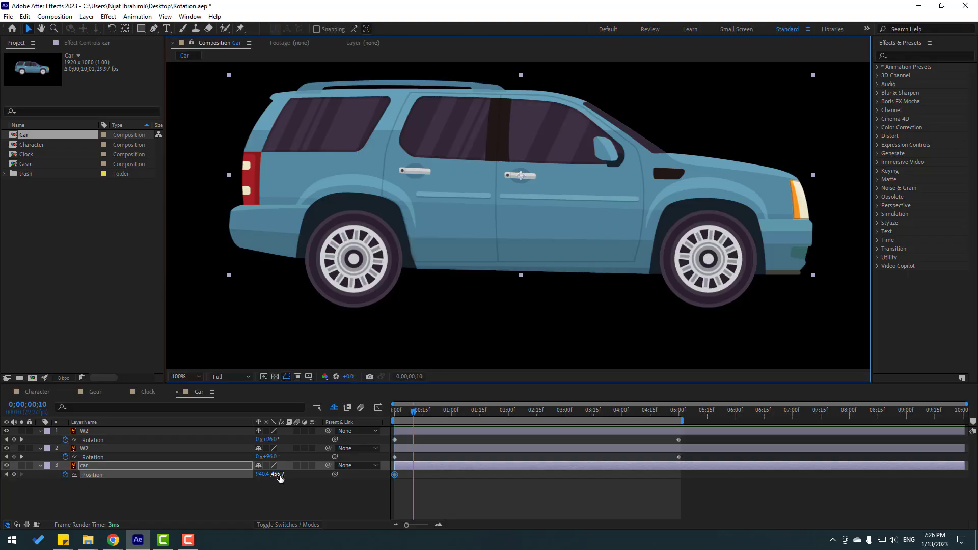
left_click_drag(282, 474, 288, 479)
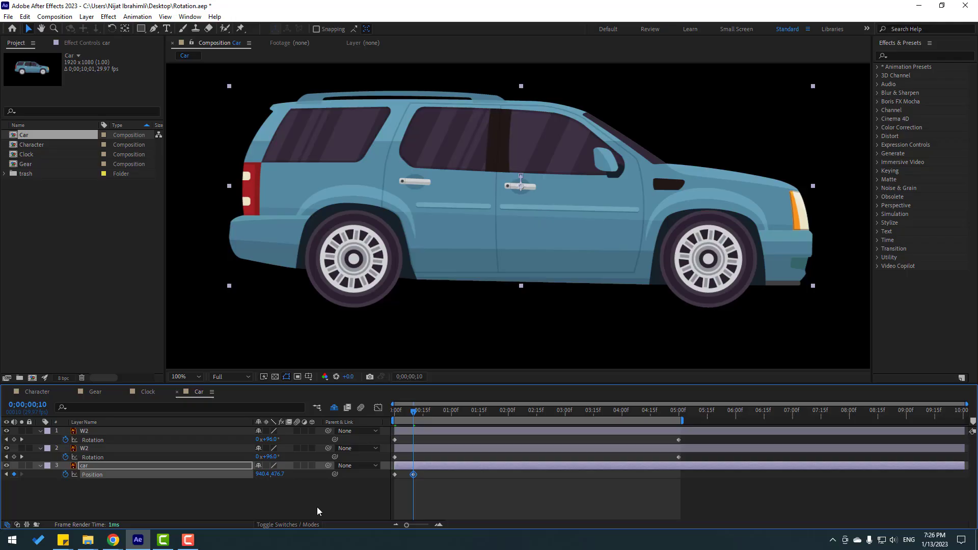
- Advance 10 frames to 0;00;00;20 and keyframe the car body's Position at its starting vertical value of 455.7
left_click(408, 378)
type("+")
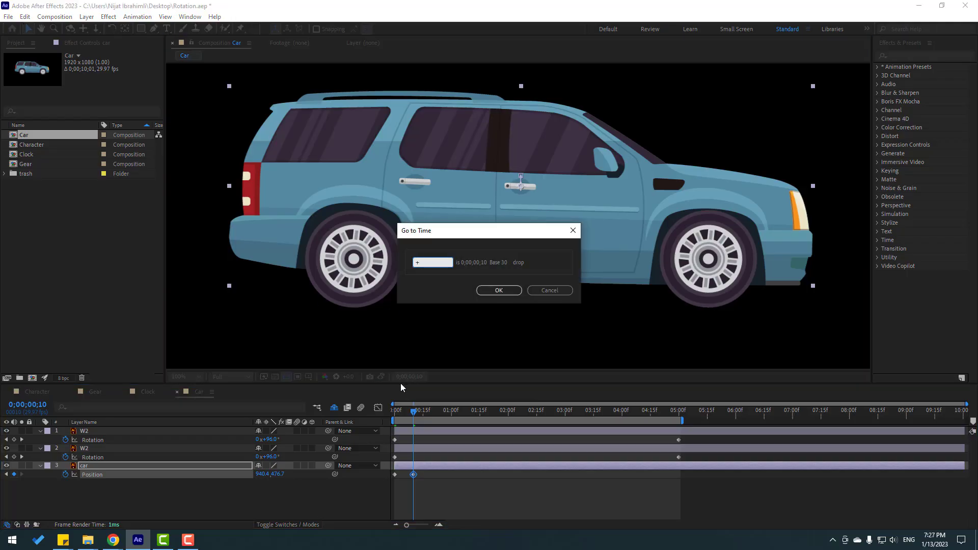
type("10")
left_click(492, 291)
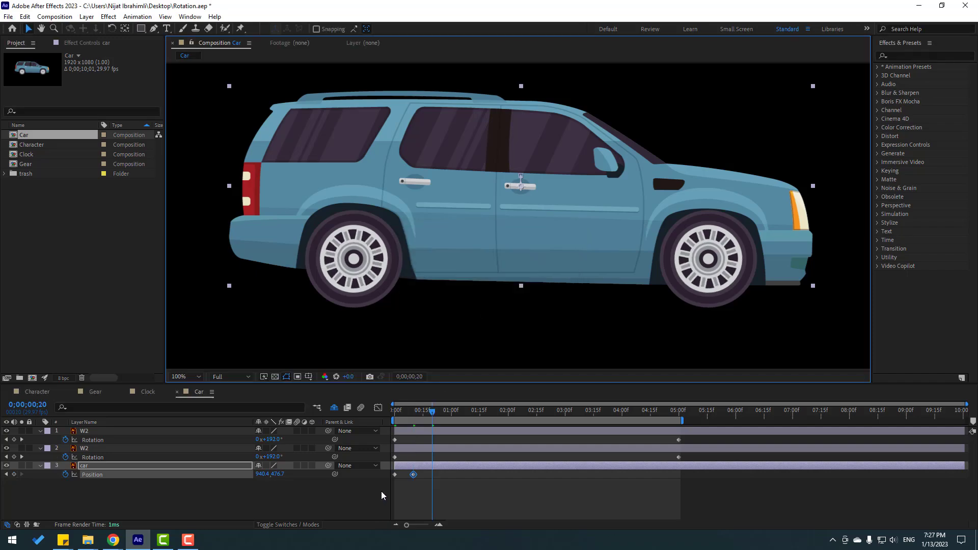
left_click_drag(396, 482, 386, 477)
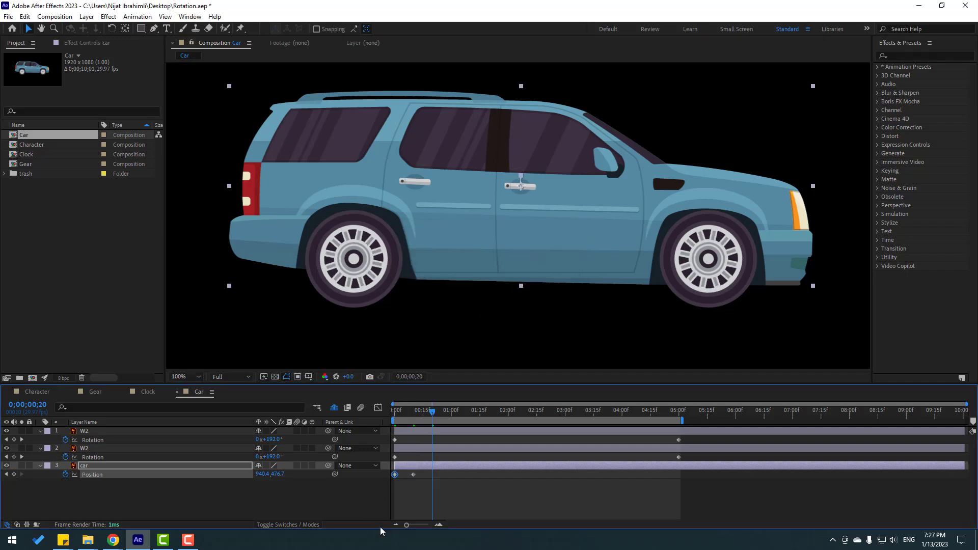
key("shift+Up")
key("shift+Up")
key("Up")
- Apply Easy Ease to all three Position keyframes of the car layer
left_click_drag(450, 483, 387, 470)
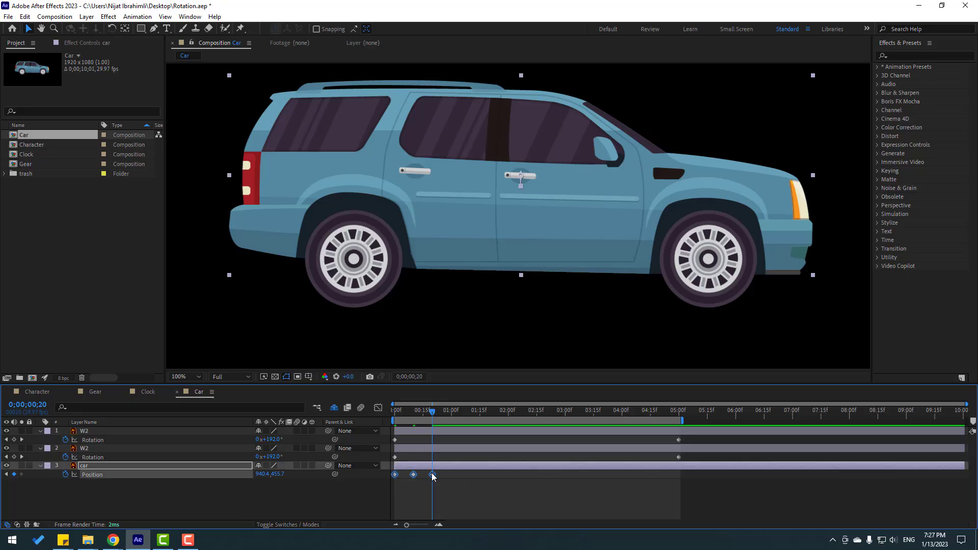
right_click(433, 474)
mouse_move(480, 524)
left_click(634, 397)
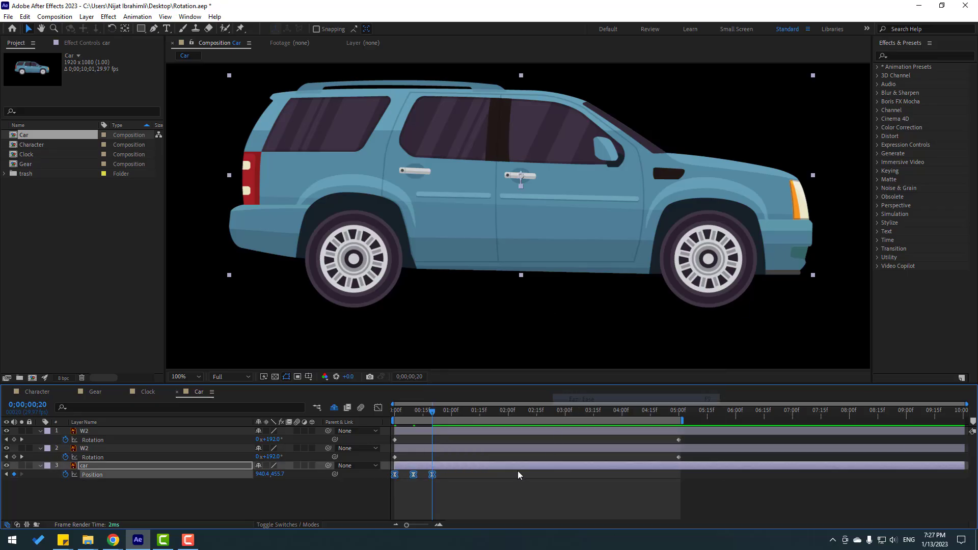
left_click(478, 502)
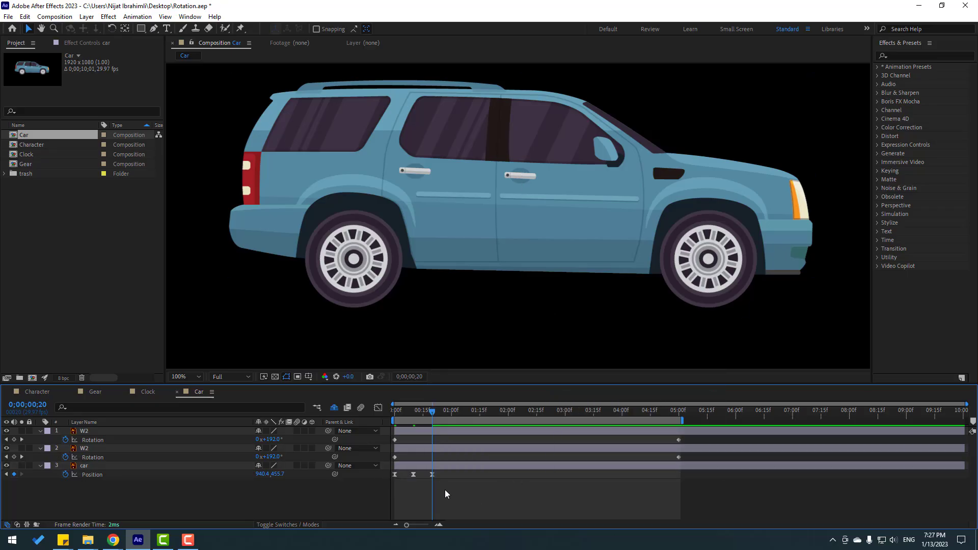
- Add the expression loopOutDuration(type = "cycle", duration = 0) to the car layer's Position and preview the looping bounce
left_click_drag(468, 497, 380, 497)
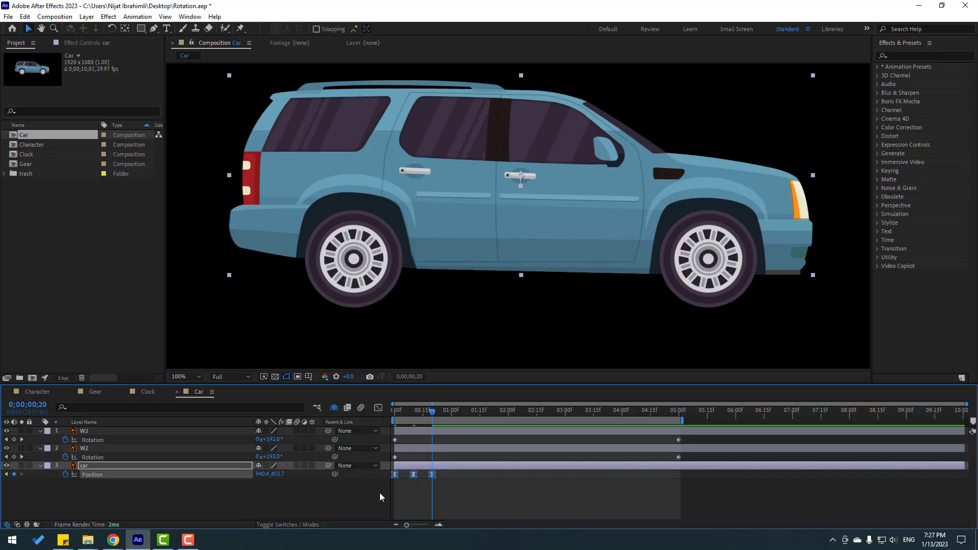
left_click(67, 474, "alt")
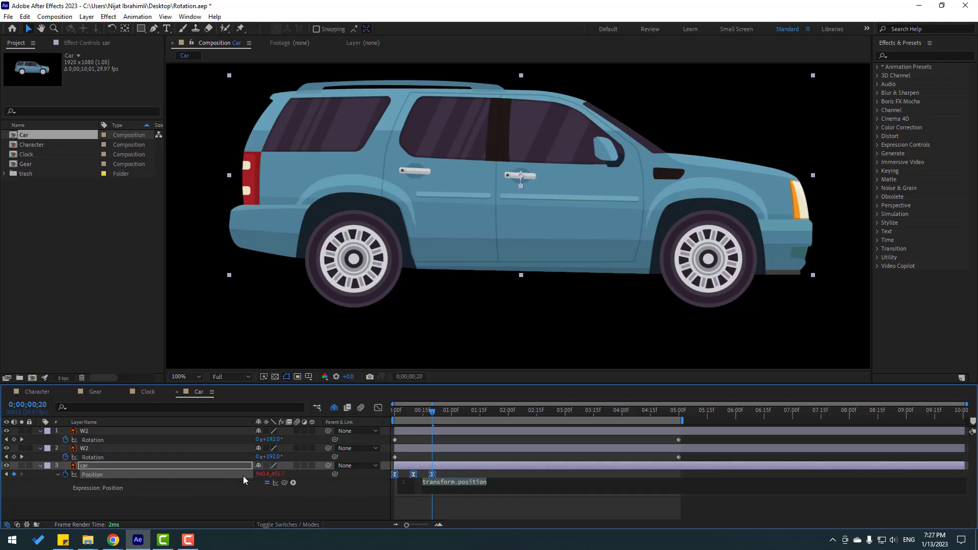
left_click(294, 482)
mouse_move(341, 420)
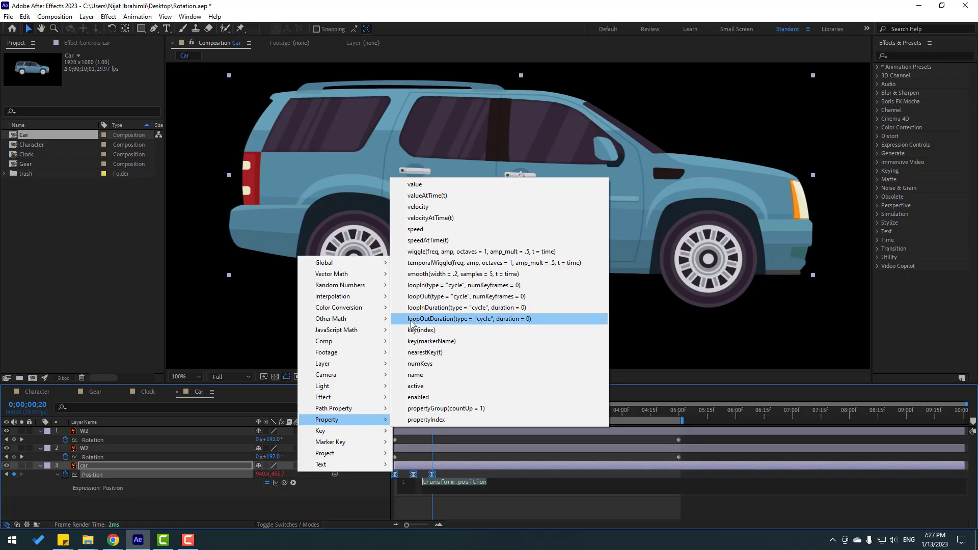
left_click(493, 320)
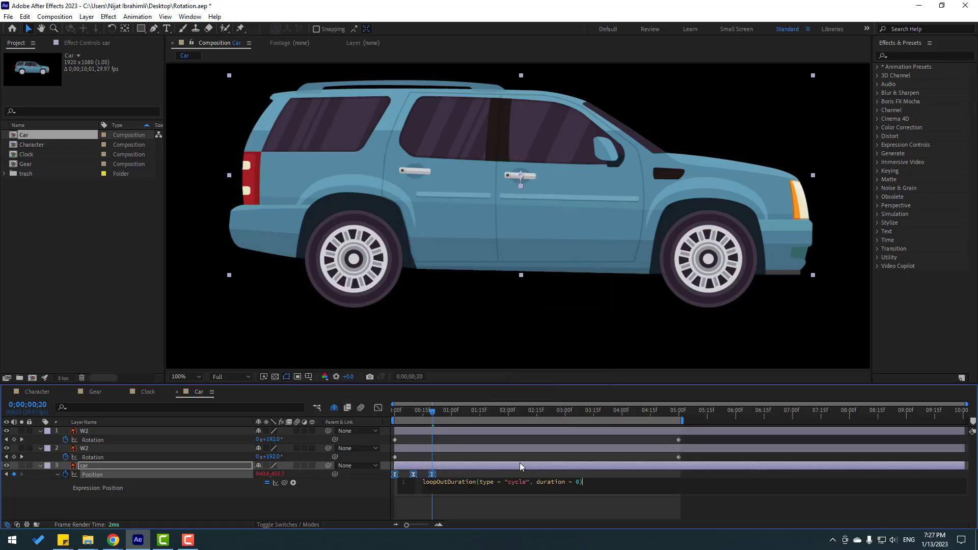
left_click(735, 514)
key("space")
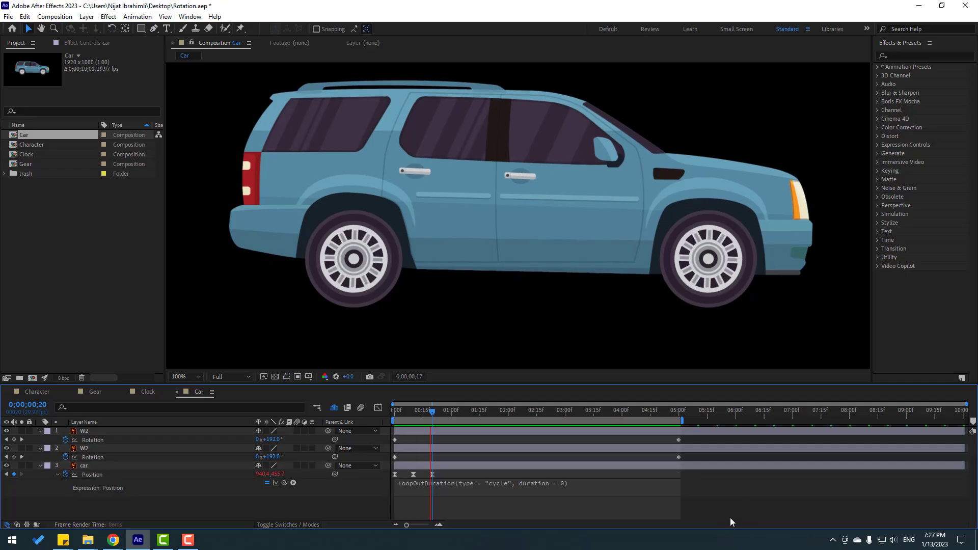
- Change the car layer's vertical position at the 0;00;00;10 keyframe to 468.7 and preview the gentler bounce
left_click(414, 409)
left_click(413, 474)
left_click(412, 476)
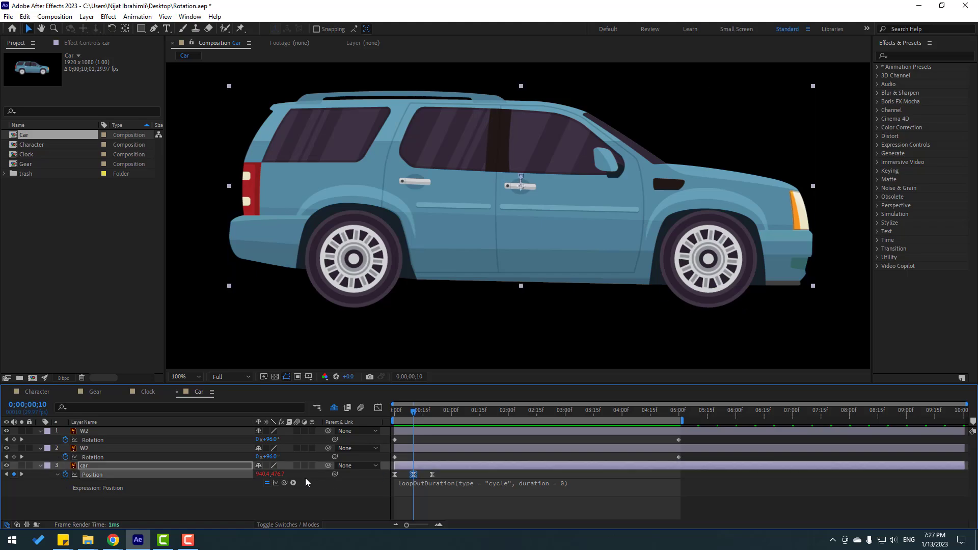
left_click_drag(281, 478, 277, 477)
left_click(614, 510)
key("space")
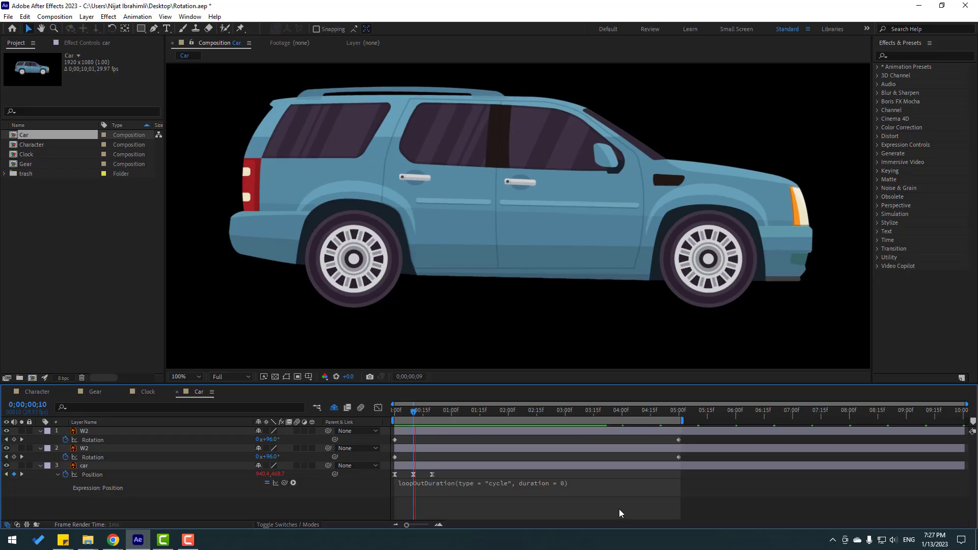